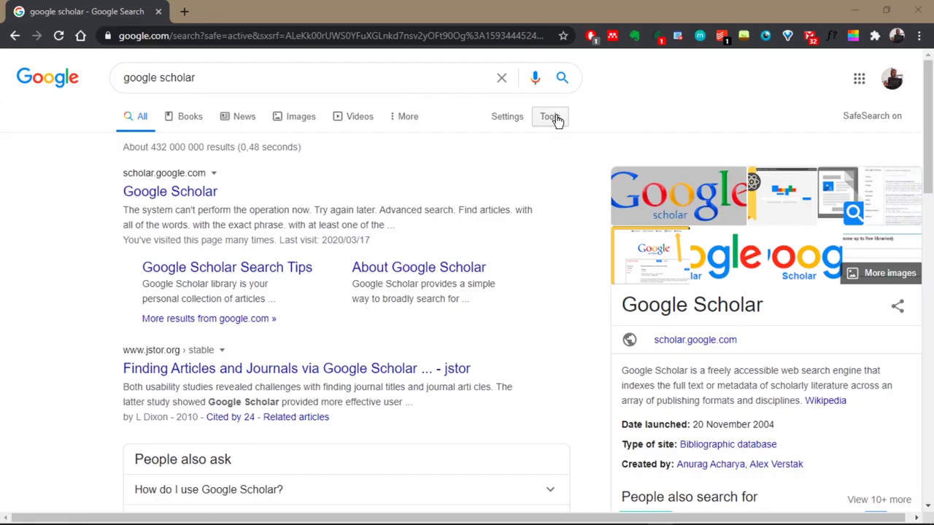
Search the web for "google scholar" and open the Google Scholar home page from the results.
click(563, 79)
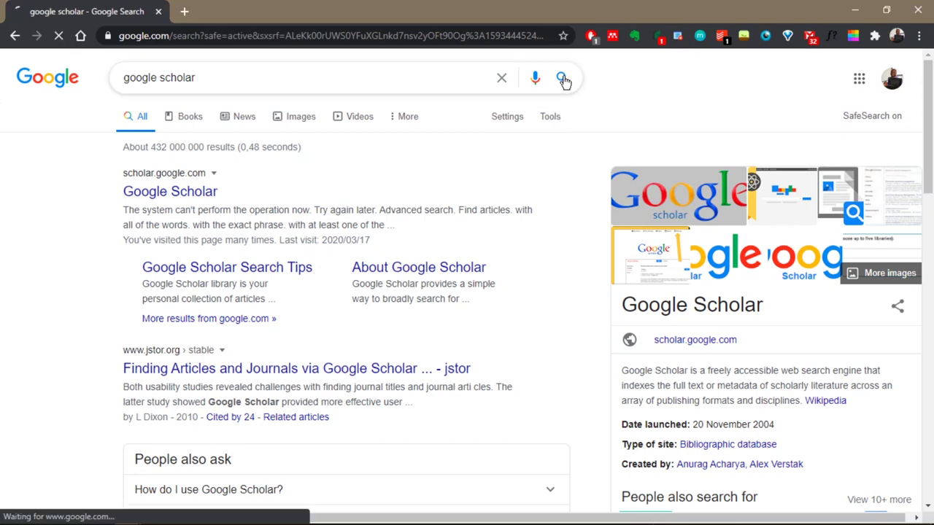
click(208, 191)
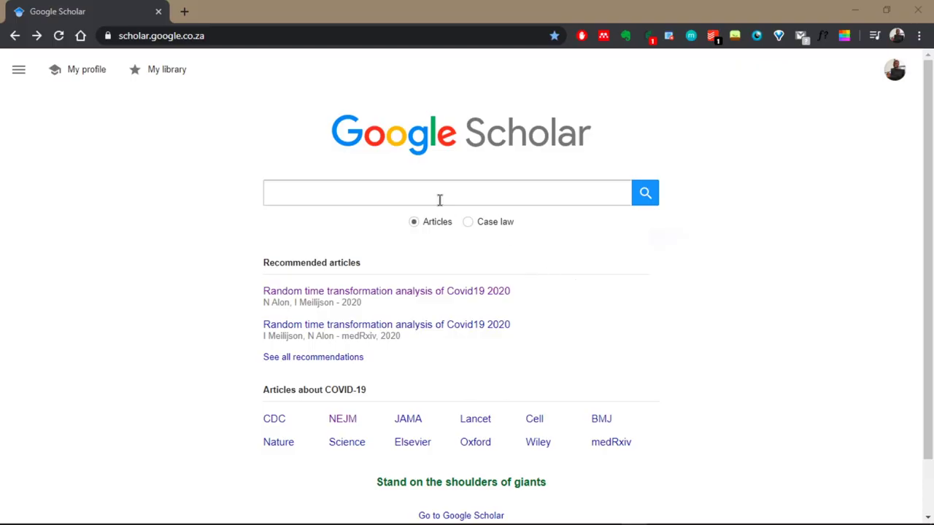
click(323, 195)
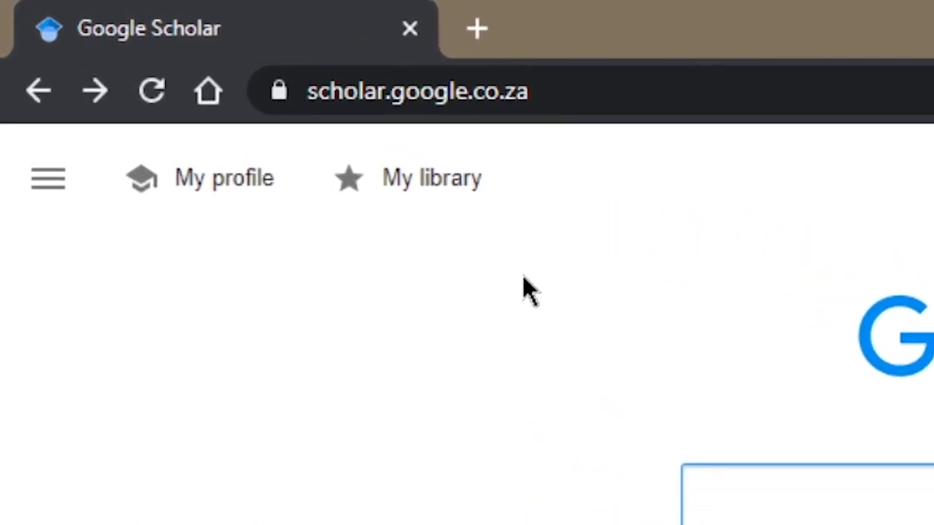
View the personal Google Scholar profile page and return to the Scholar home page.
click(46, 182)
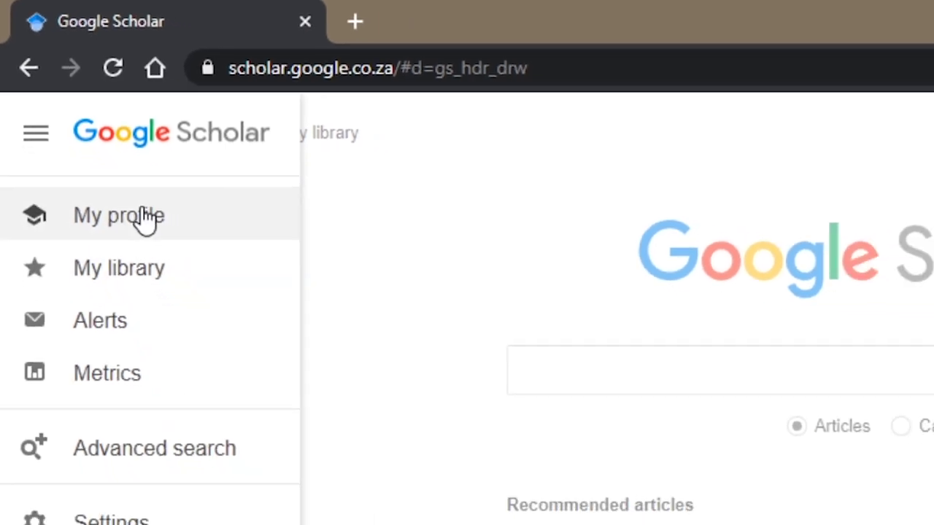
click(145, 218)
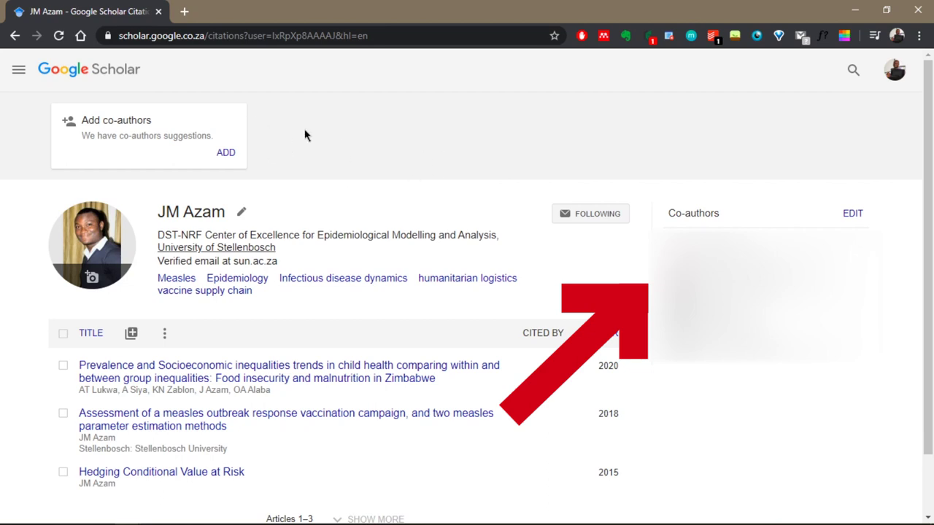
click(15, 35)
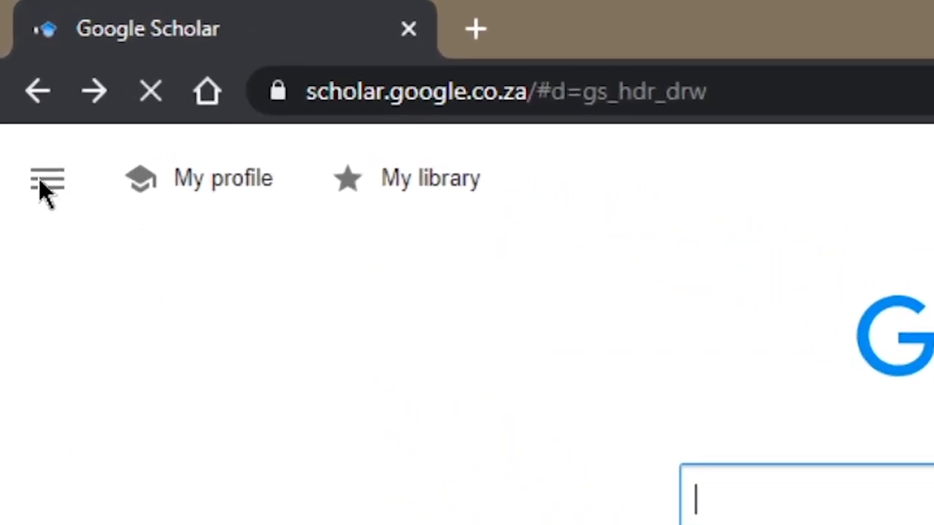
Open My library and look through the saved articles.
click(42, 182)
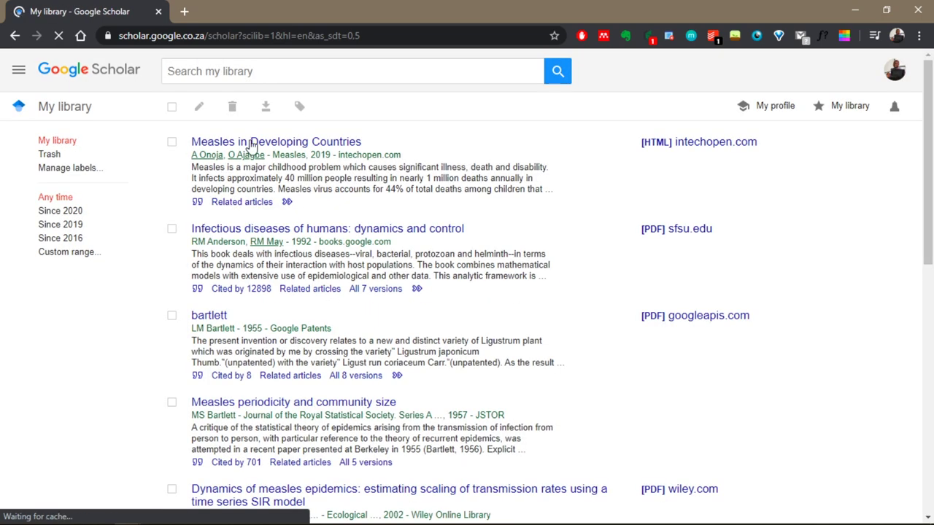
scroll(359, 219, down, 3)
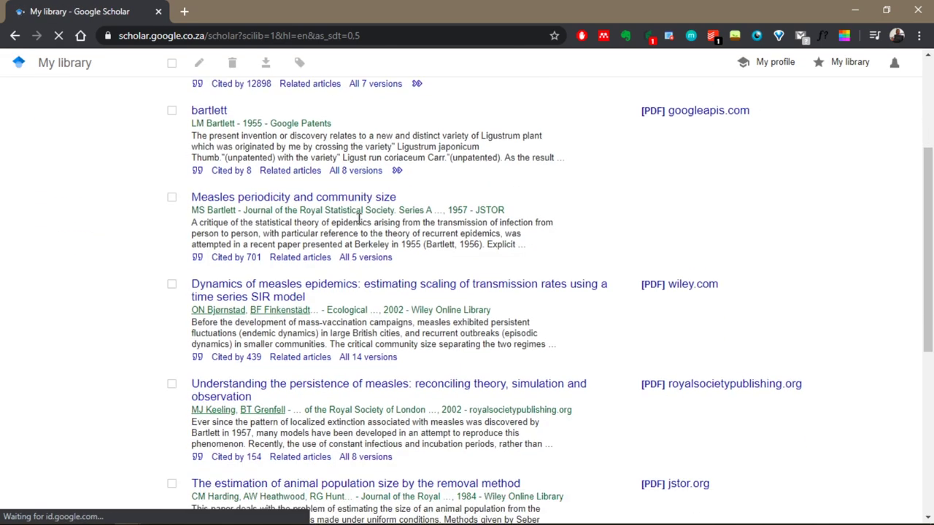
scroll(359, 218, down, 5)
scroll(359, 226, up, 10)
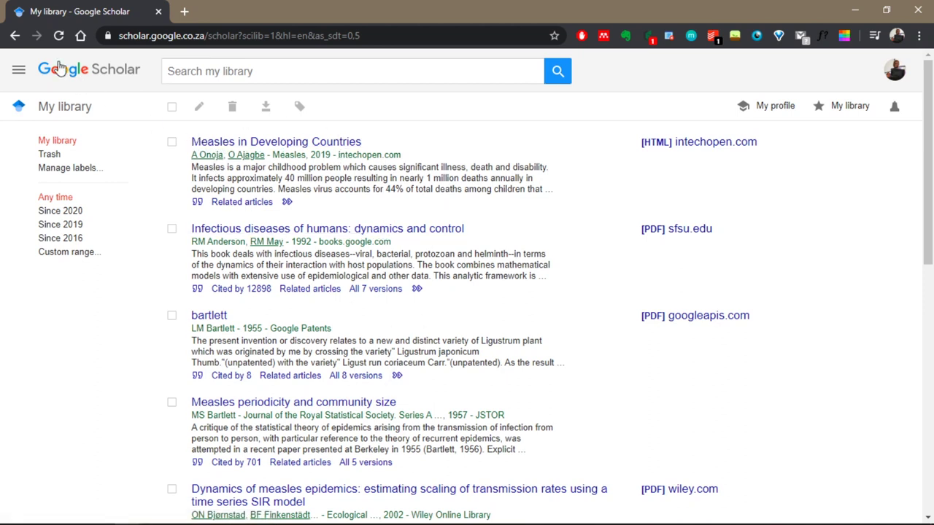
click(15, 36)
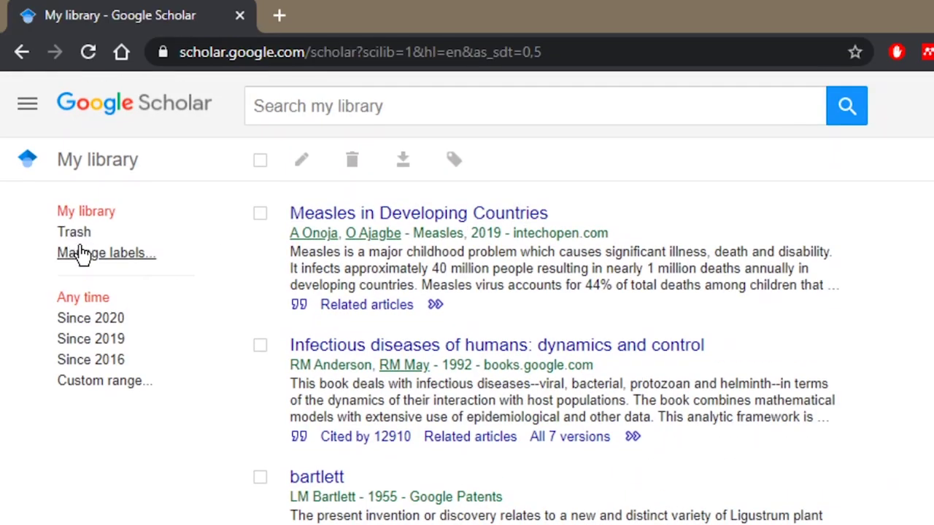
View the library's Trash and Manage labels pages, returning to the saved articles after each.
click(72, 235)
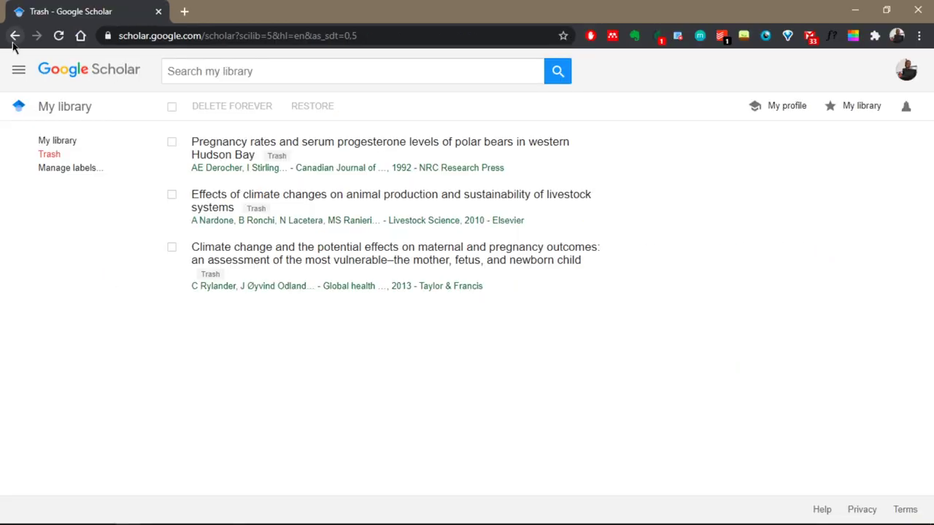
click(21, 52)
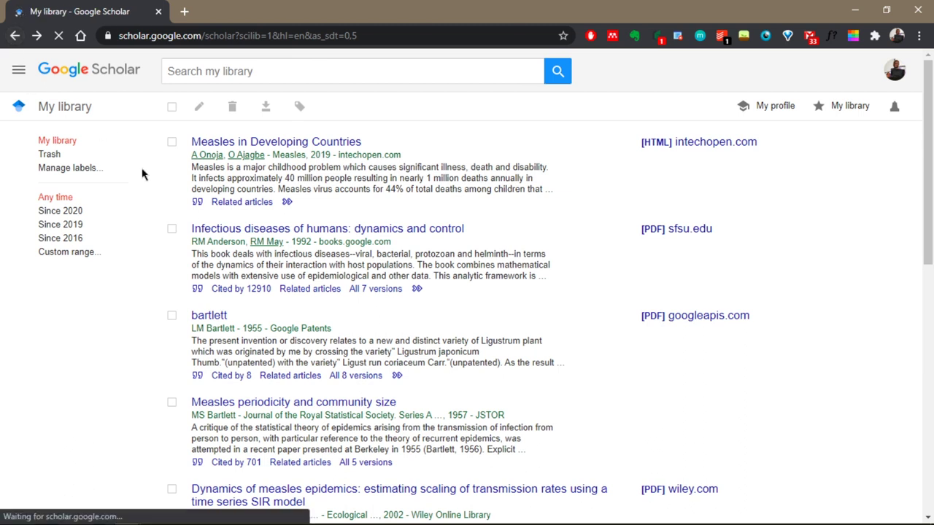
click(82, 174)
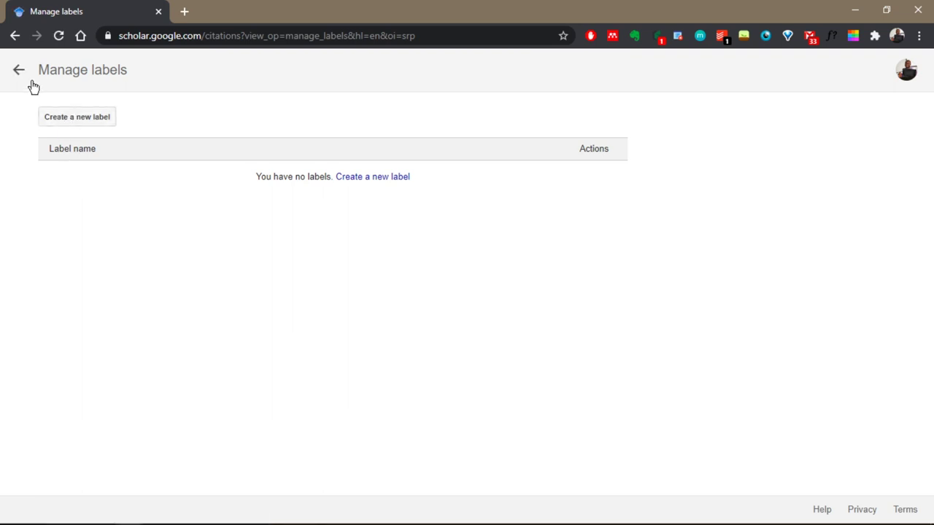
click(19, 73)
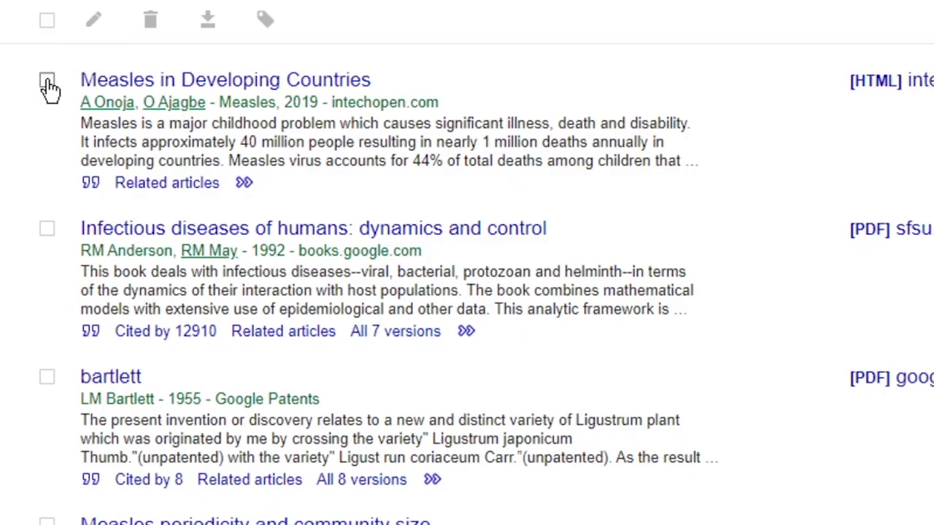
Select "Measles in Developing Countries" in the library, inspect its bibliographic details and labelling options, and clear the selection.
click(48, 84)
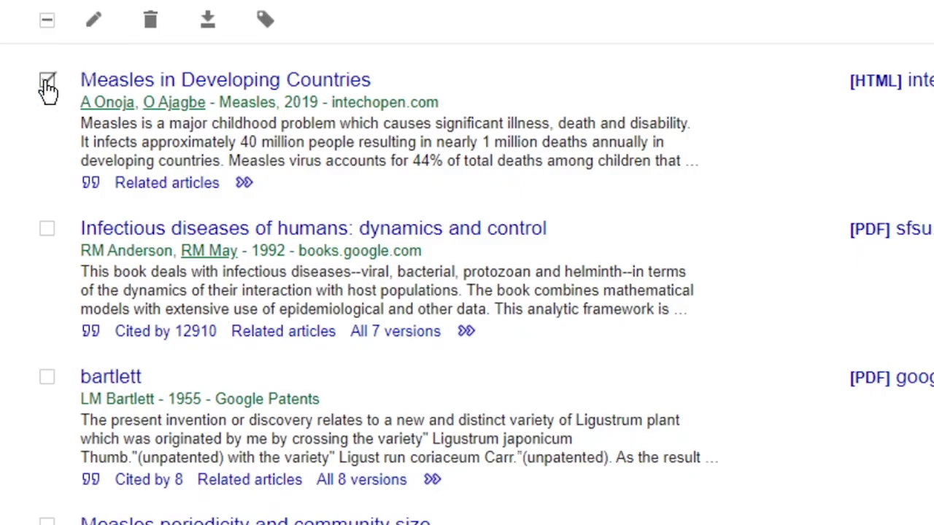
click(94, 24)
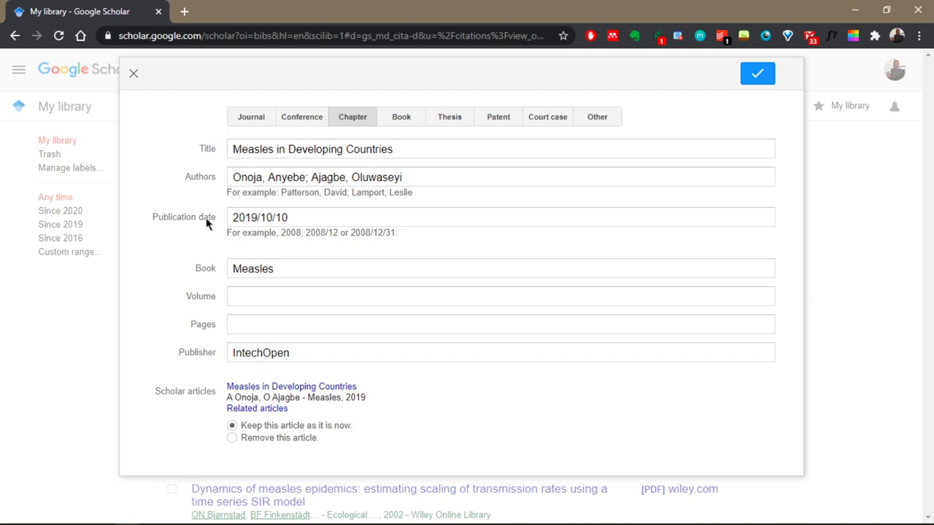
click(132, 73)
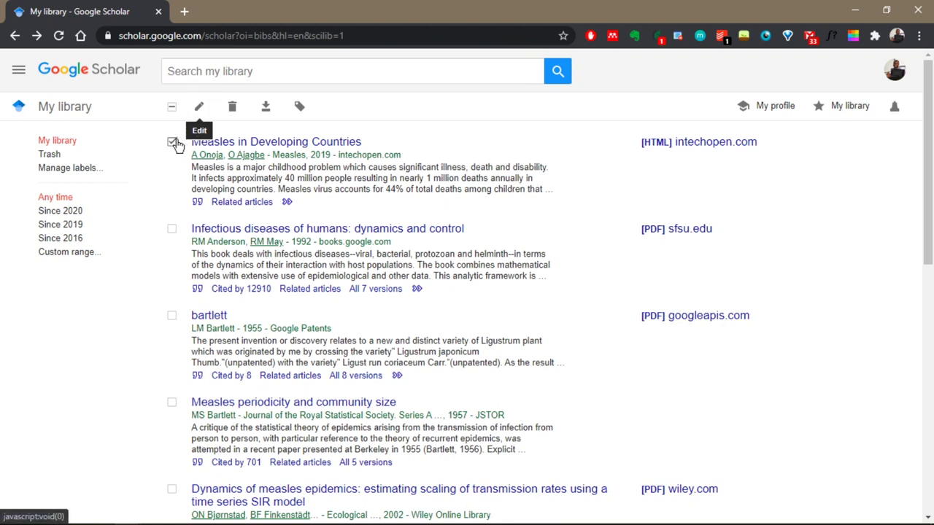
click(299, 110)
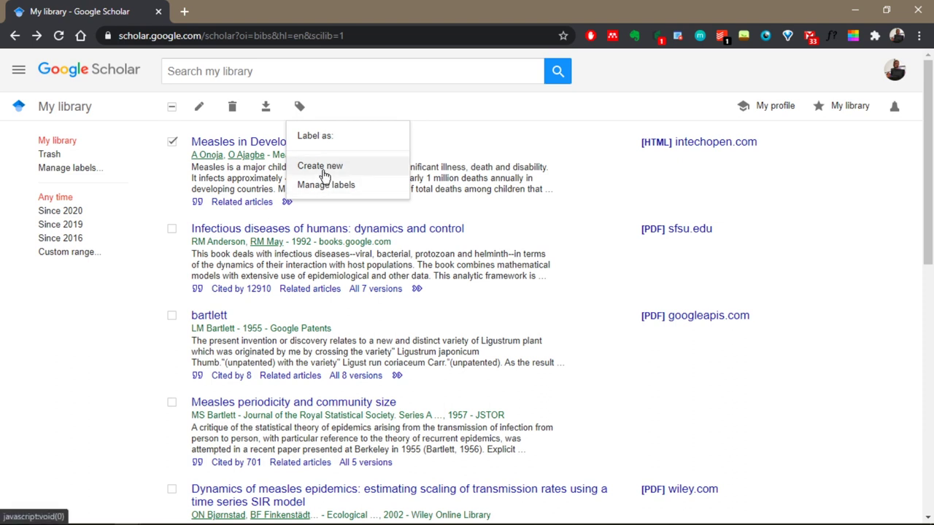
click(836, 203)
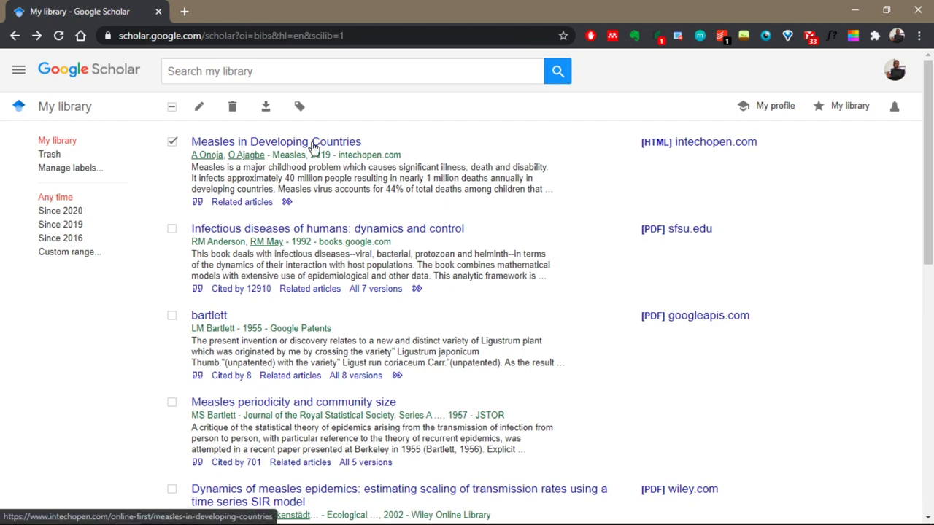
click(173, 143)
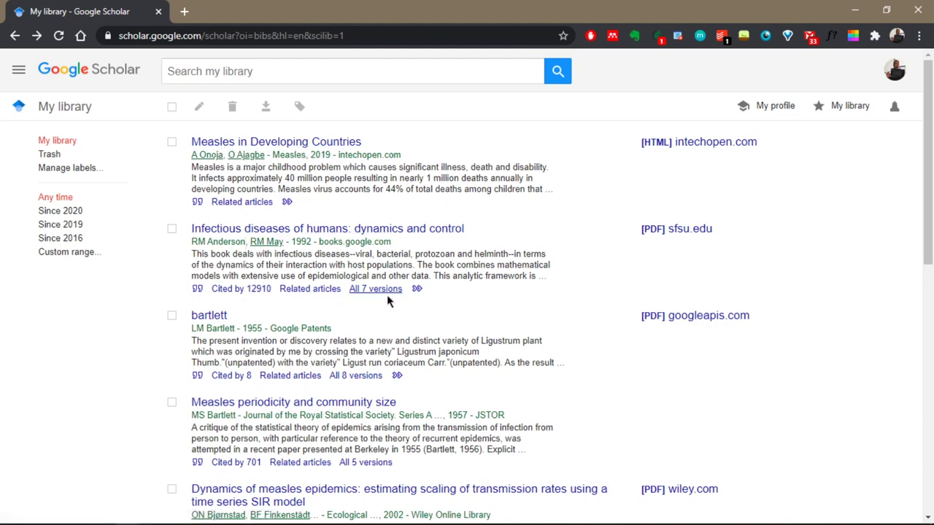
View the recommended articles and return to the Google Scholar home page.
scroll(327, 296, down, 4)
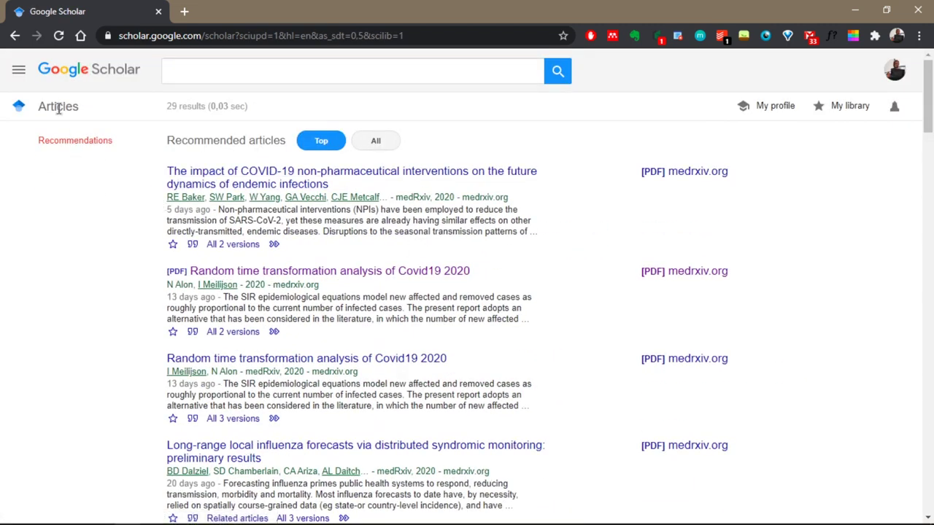
click(83, 73)
Open Scholar Metrics and look through the ranked list of top English publications.
click(19, 69)
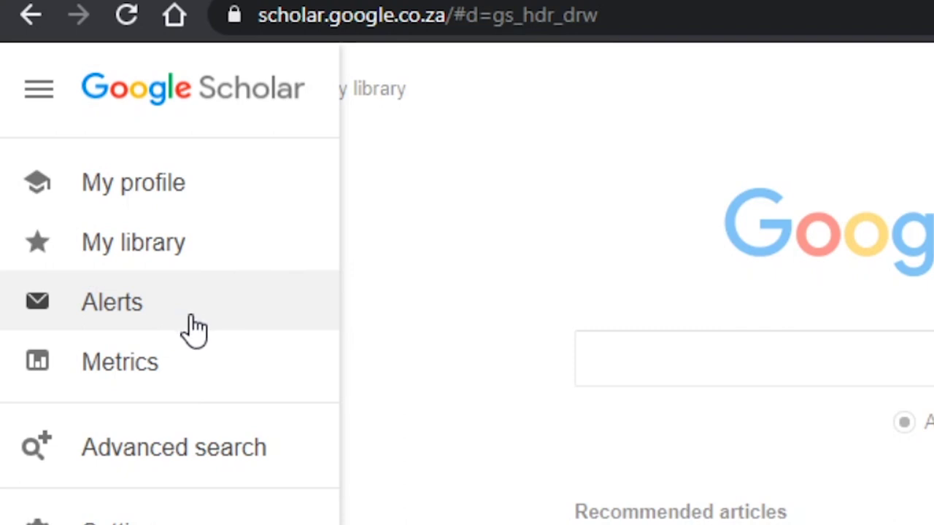
click(125, 377)
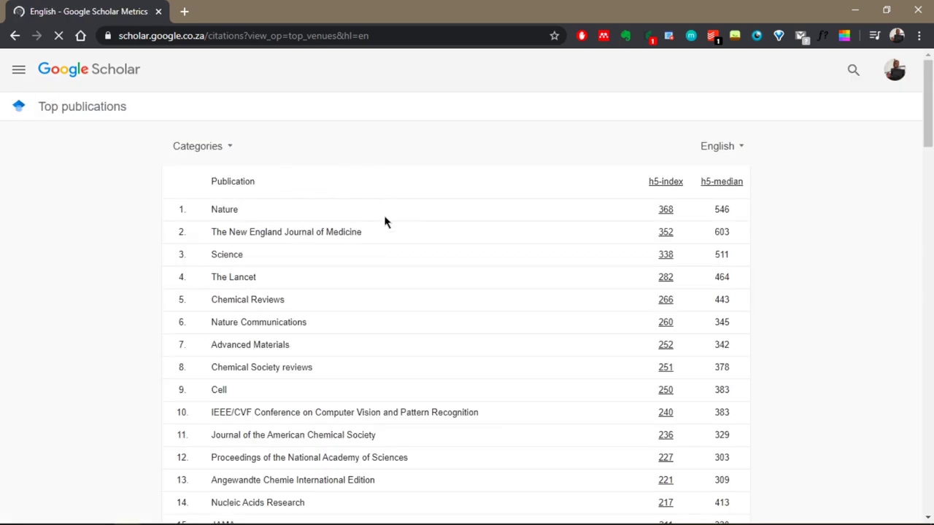
scroll(372, 217, down, 8)
scroll(365, 216, down, 14)
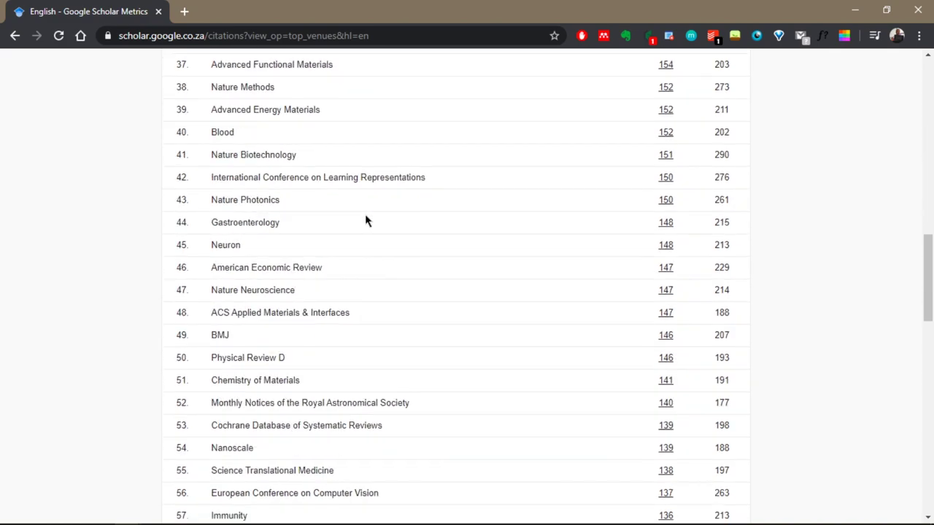
scroll(361, 215, up, 20)
scroll(362, 215, up, 4)
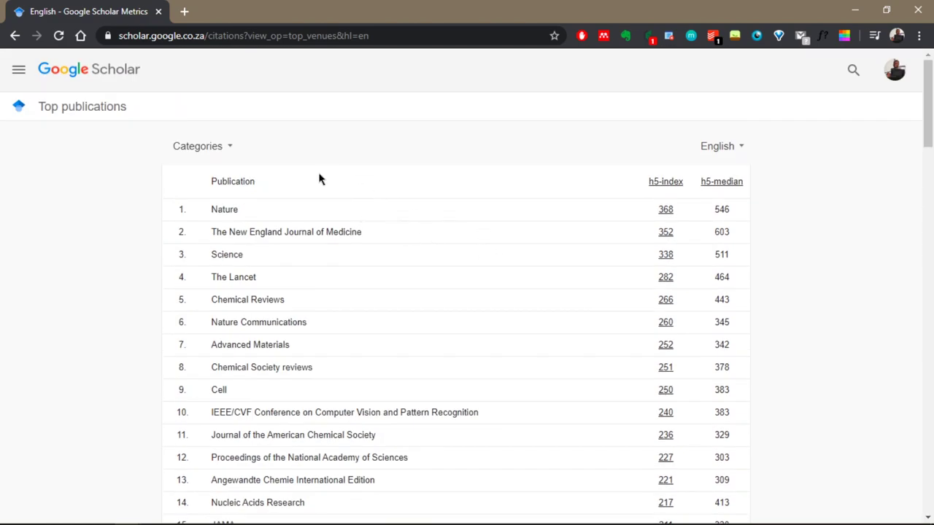
Narrow the top publications to the Physics & Mathematics category and its Mathematical Analysis subcategory.
click(229, 151)
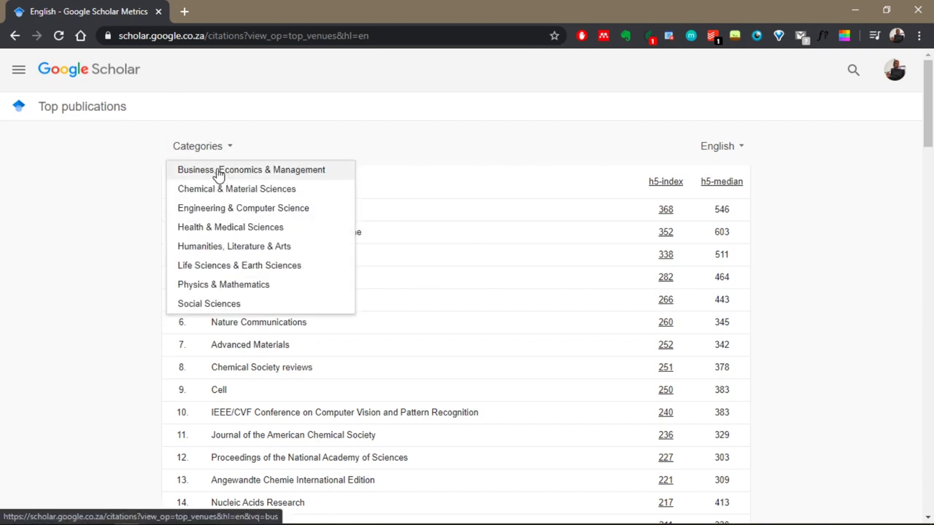
click(216, 284)
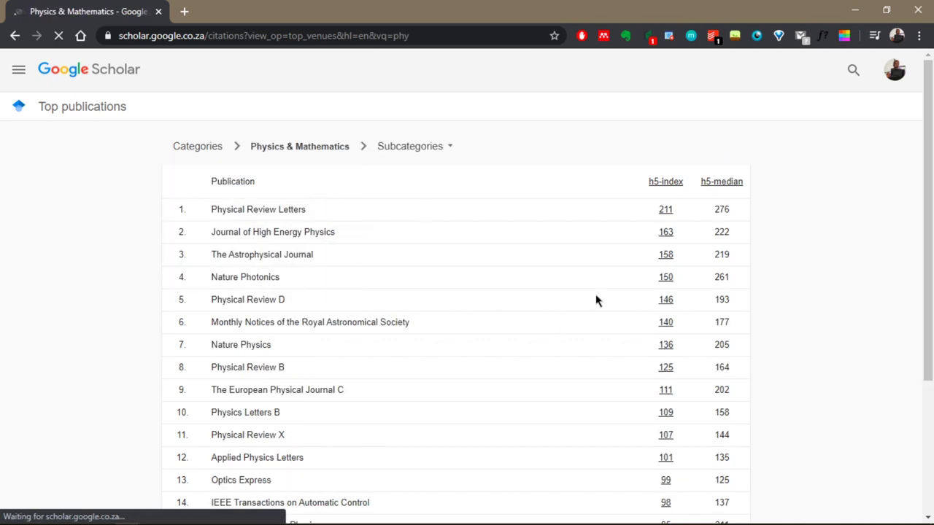
click(450, 149)
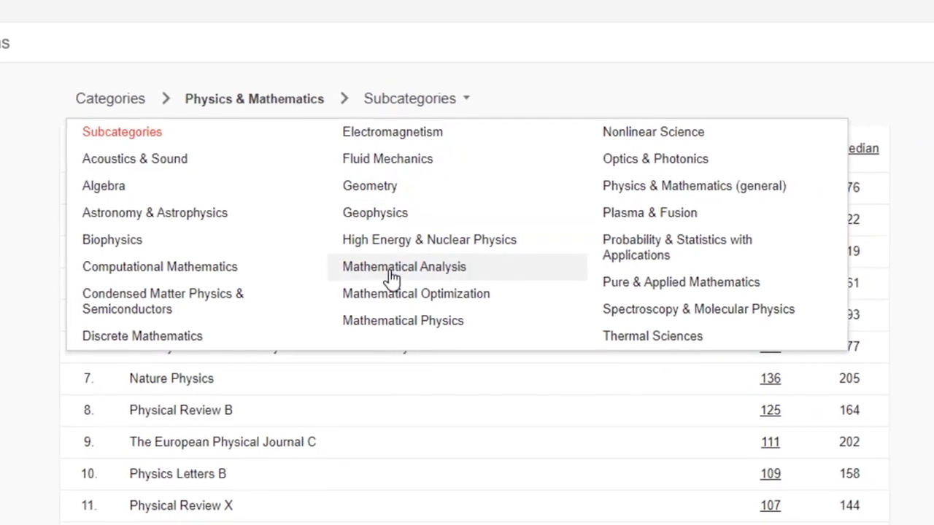
click(392, 270)
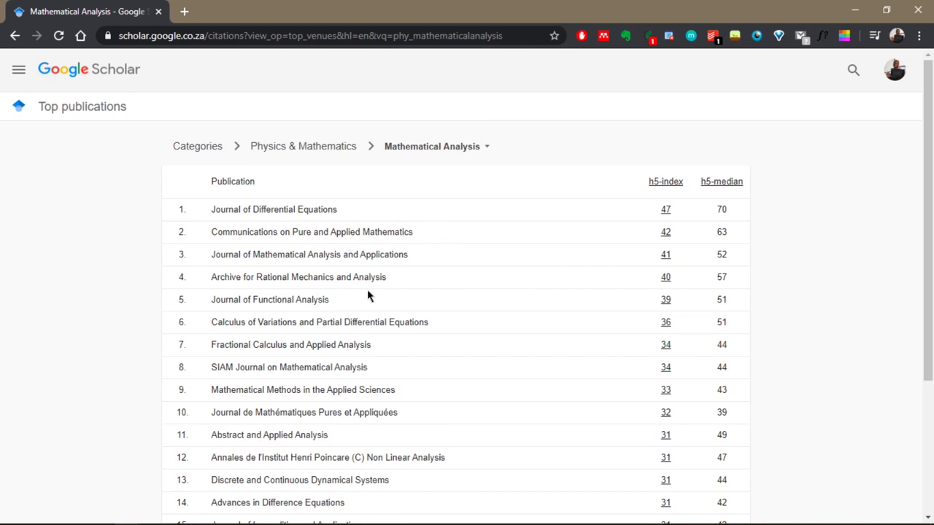
Open the Google Scholar settings and review the search results and language options.
click(18, 71)
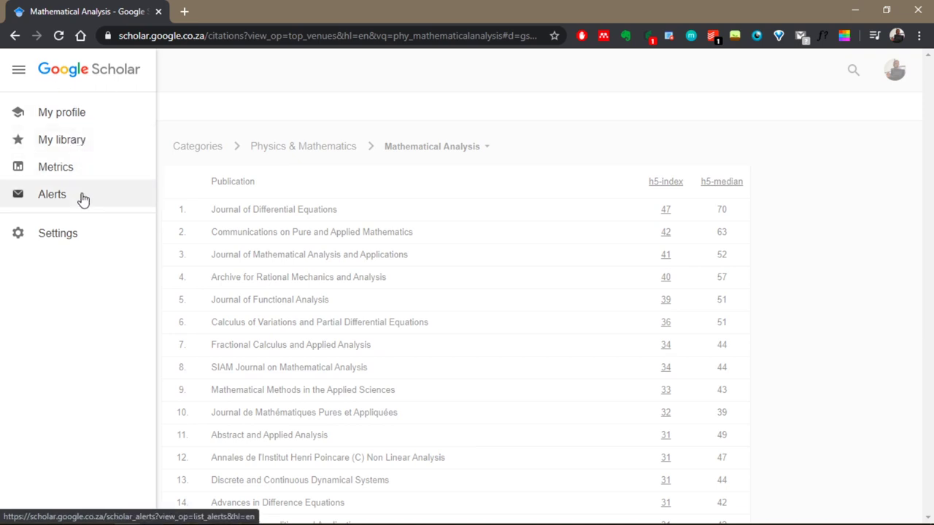
click(77, 241)
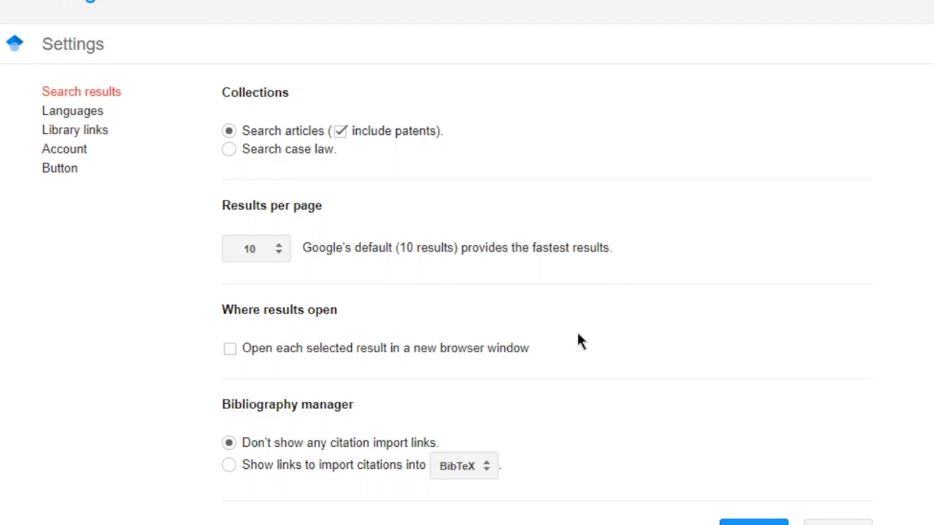
scroll(577, 325, down, 1)
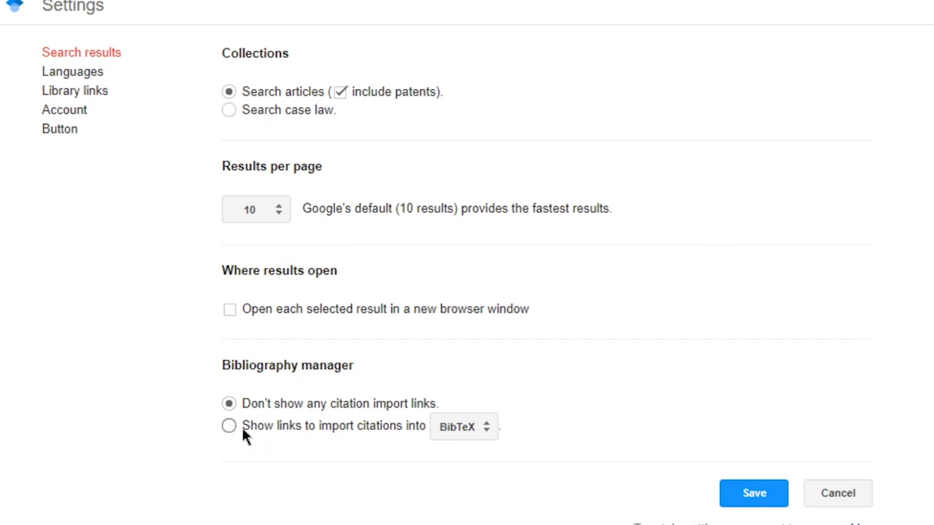
scroll(541, 286, up, 1)
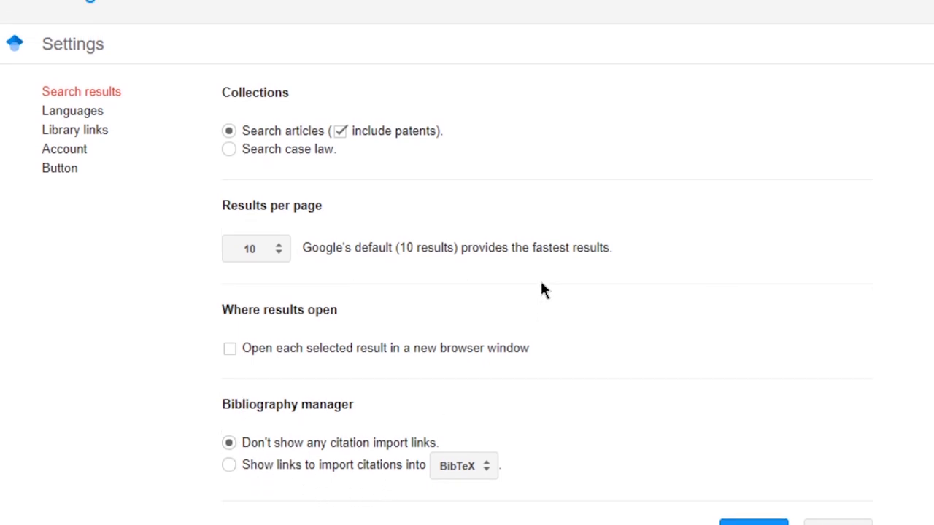
click(75, 118)
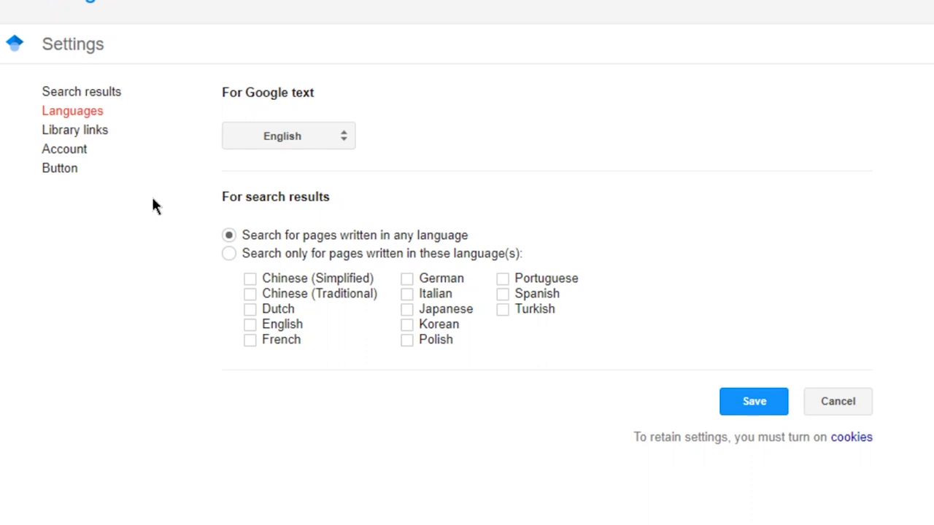
In the library links settings, search for Harvard and enable access links for Harvard University - Try Harvard Library.
click(80, 134)
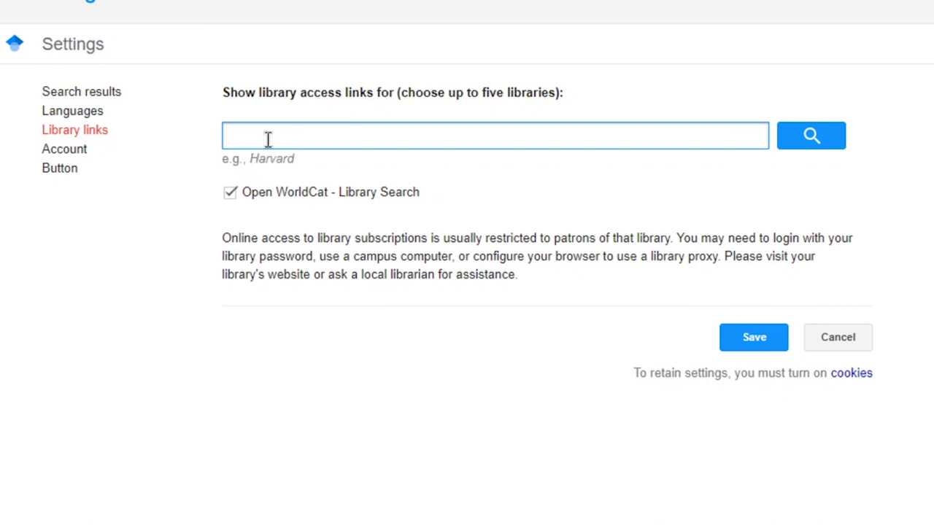
text(Harvard)
click(807, 151)
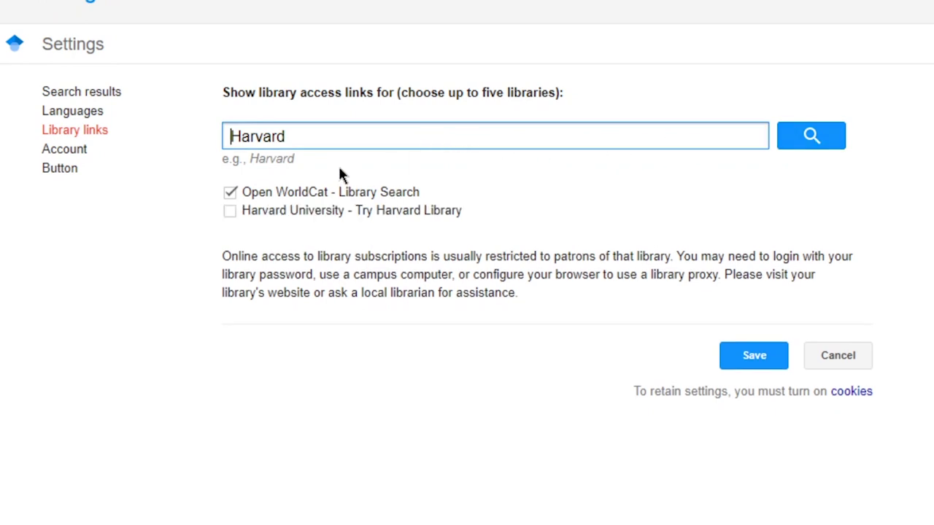
click(230, 213)
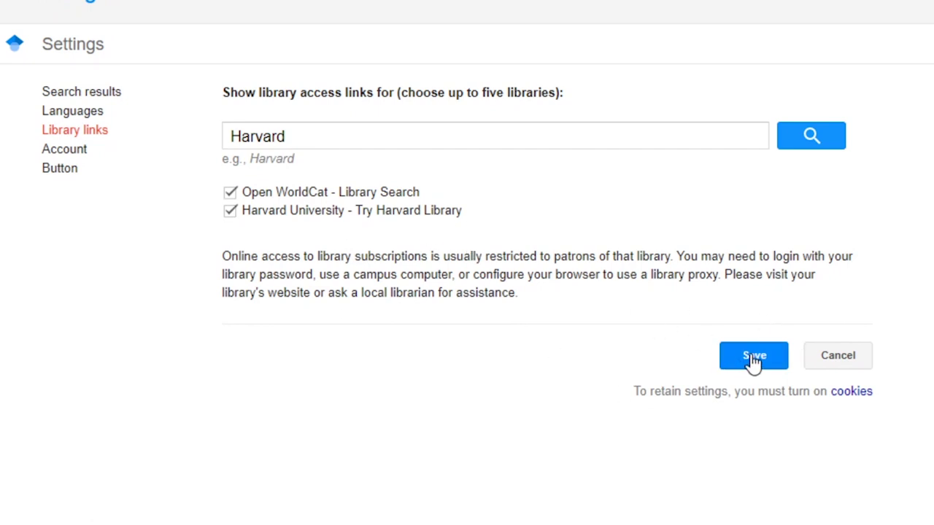
Review the account and Scholar Button settings and return to the Google Scholar home page.
click(66, 150)
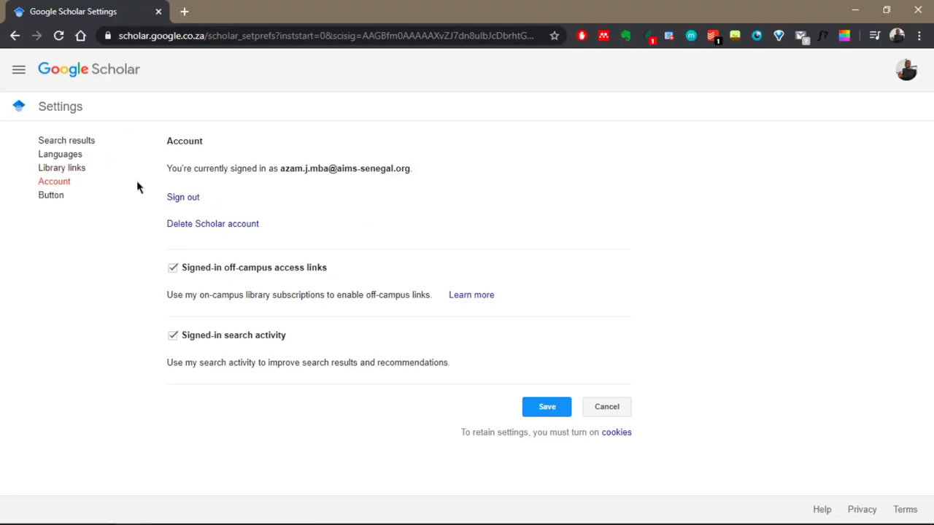
click(50, 197)
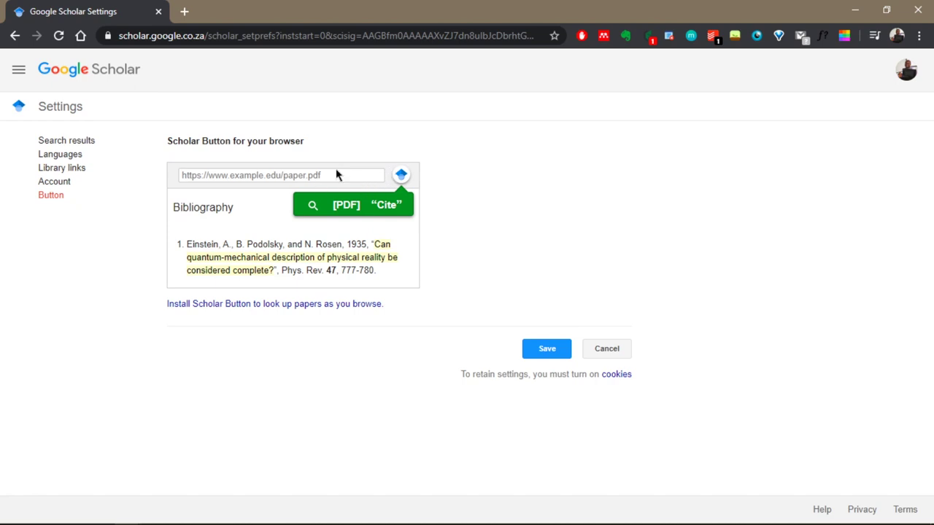
click(19, 70)
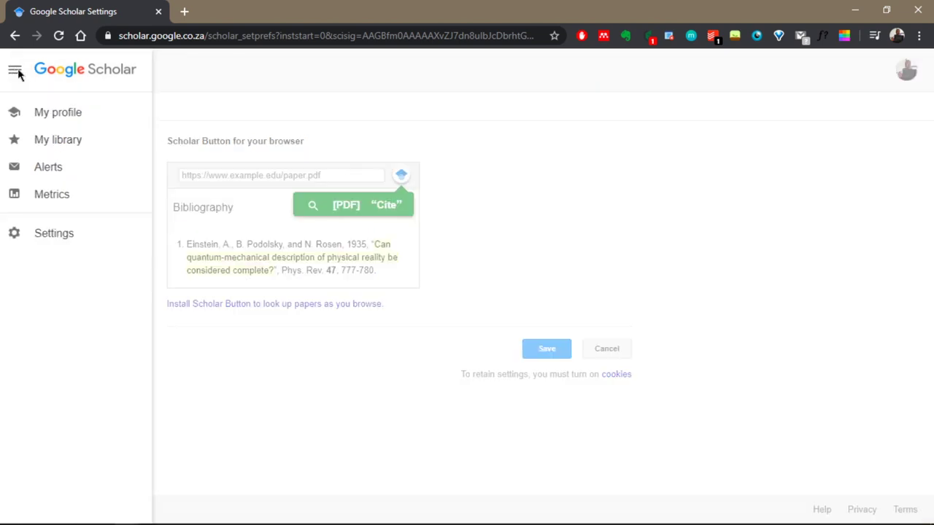
click(52, 75)
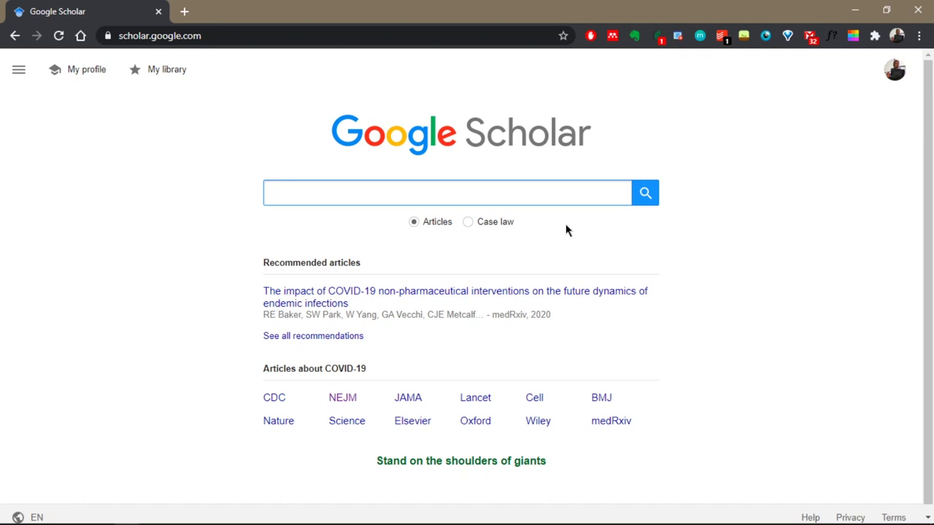
Search for "the impact of climate change on pregnancy" without quotation marks and look through the first page of results.
text(the impact of climate change on pregnancy)
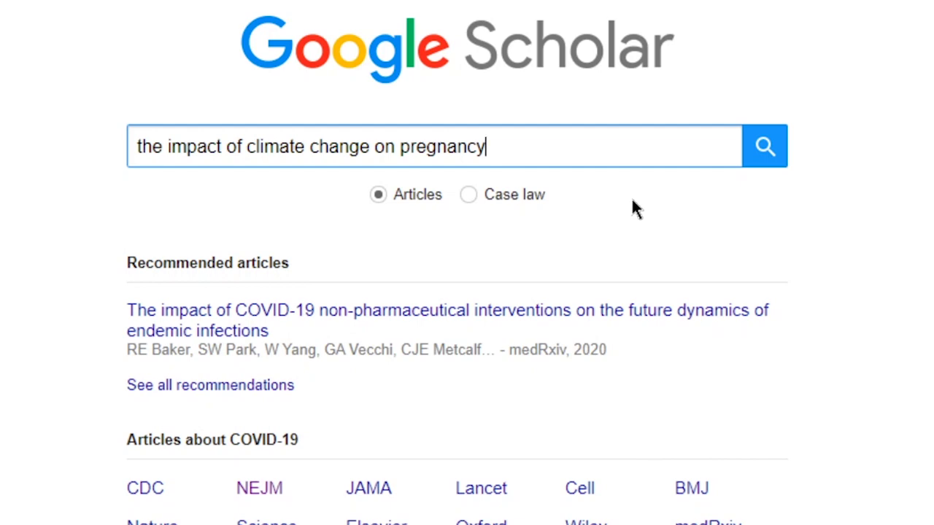
key(Return)
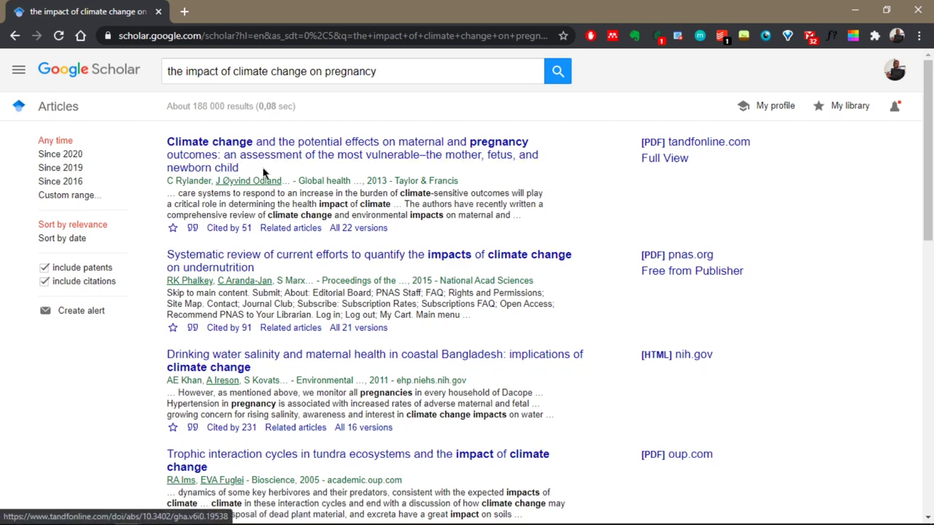
scroll(431, 202, down, 2)
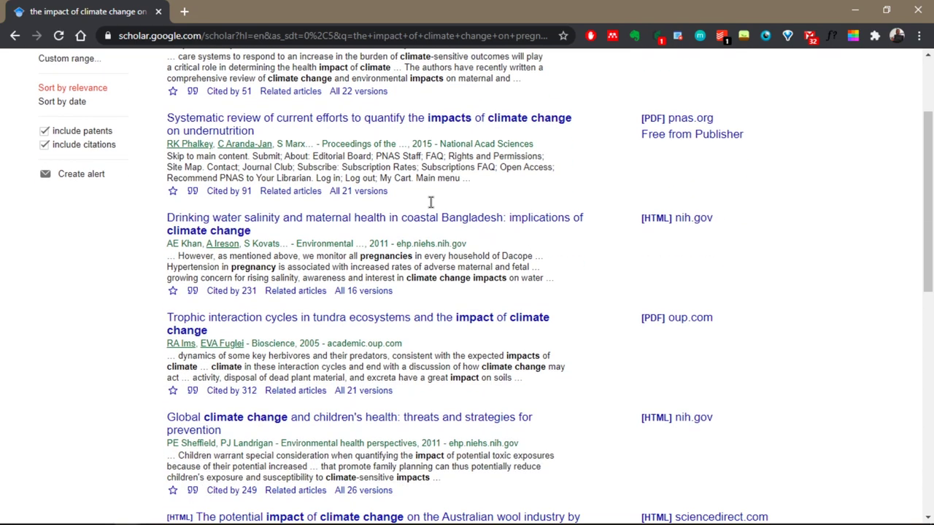
scroll(430, 202, down, 8)
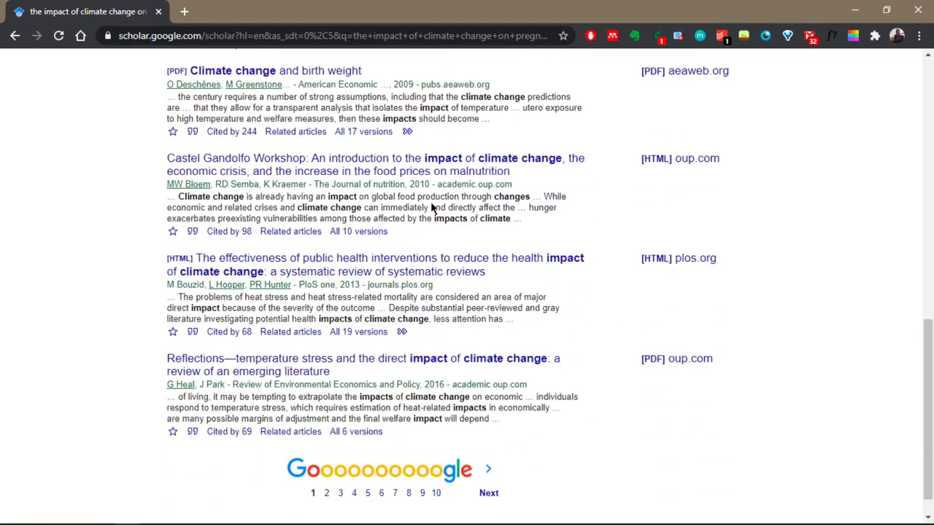
scroll(431, 208, up, 10)
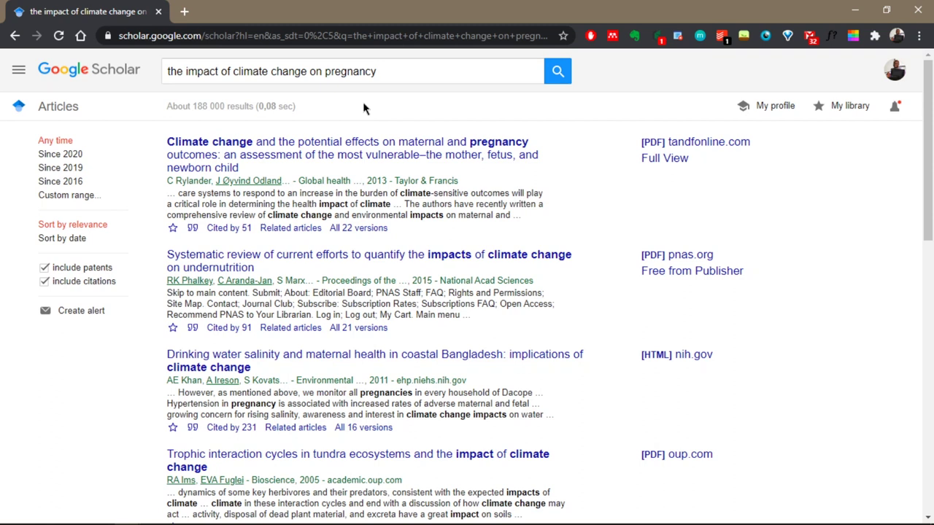
Replace the search query with the plain words climate change and run the search.
click(402, 73)
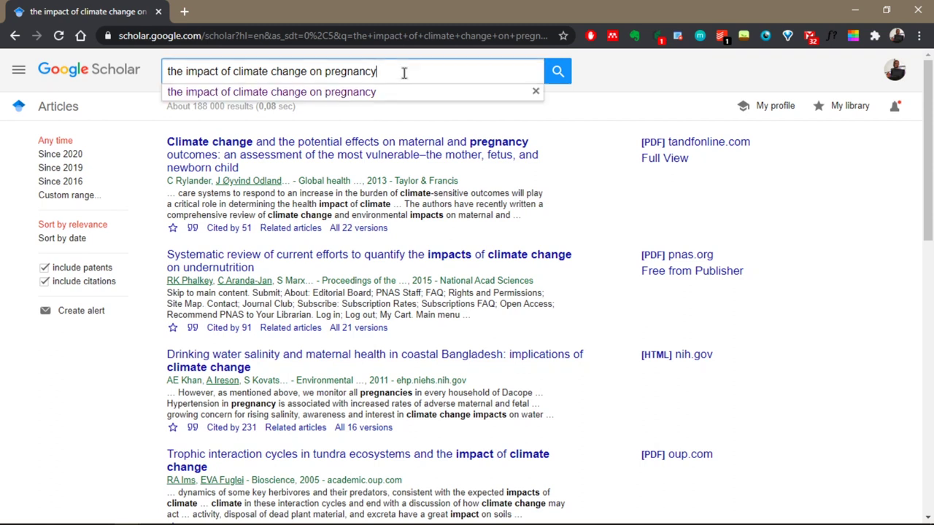
click(351, 128)
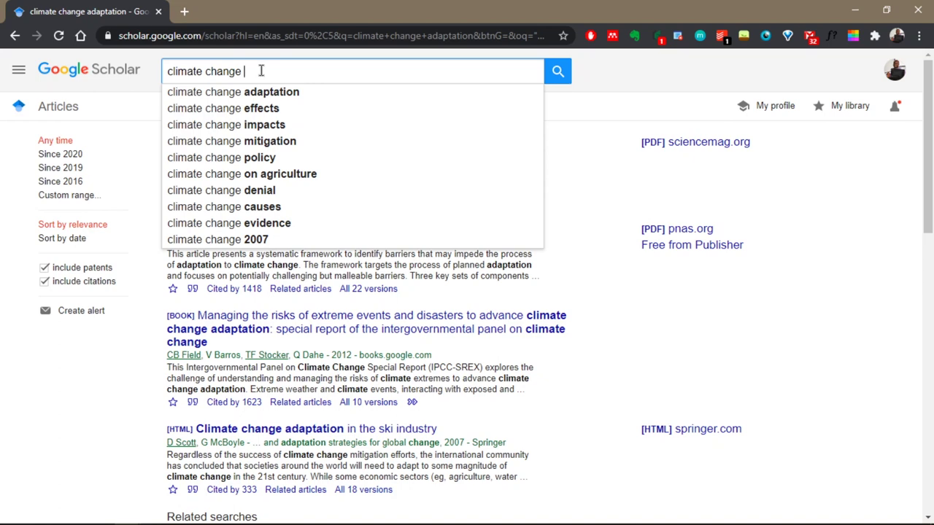
drag(261, 71, 164, 70)
key(BackSpace)
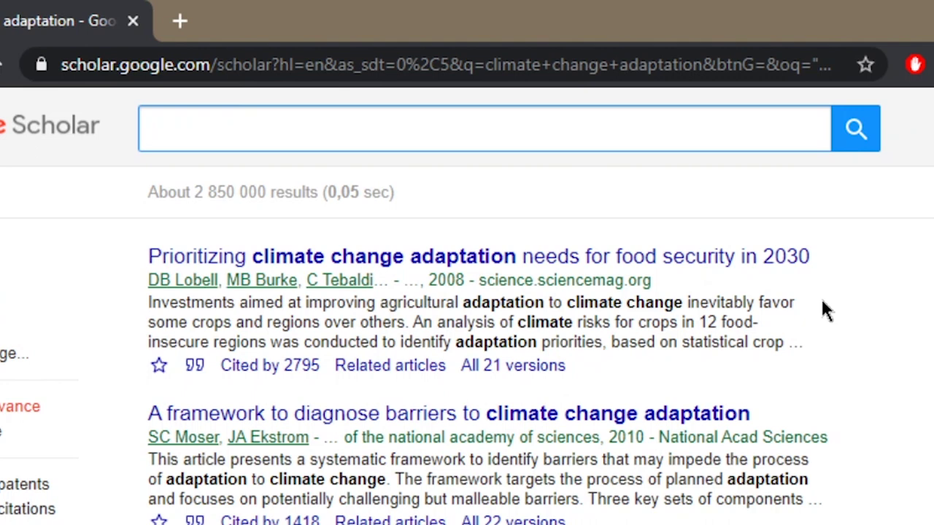
text(climate change)
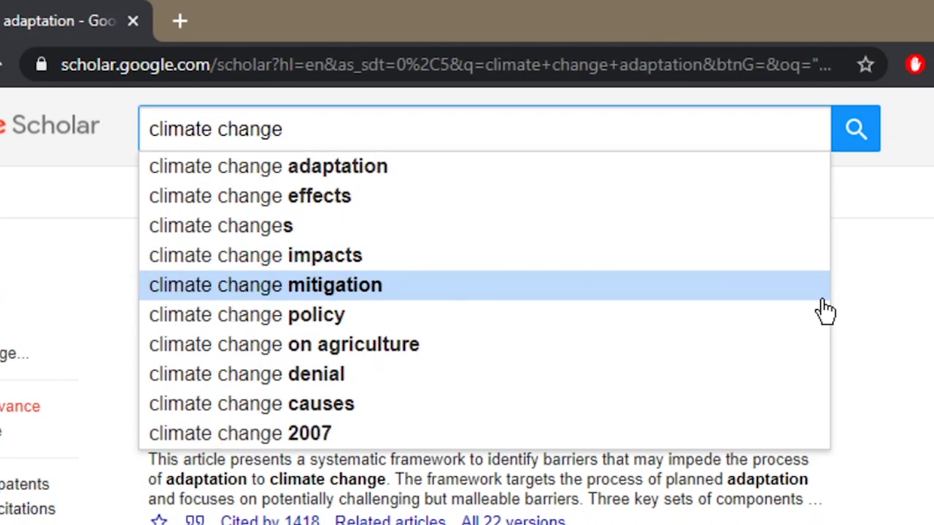
click(872, 134)
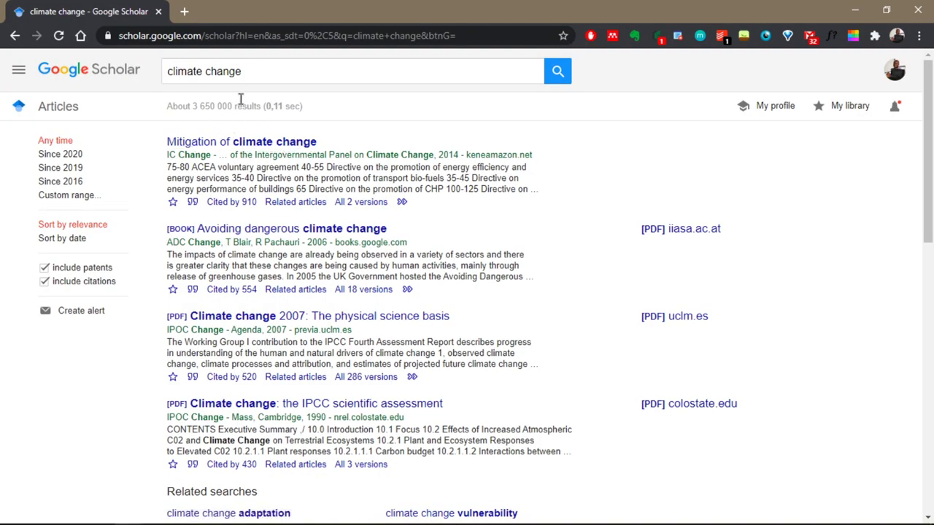
Enclose the words climate change in double quotation marks and search for the exact phrase.
click(248, 71)
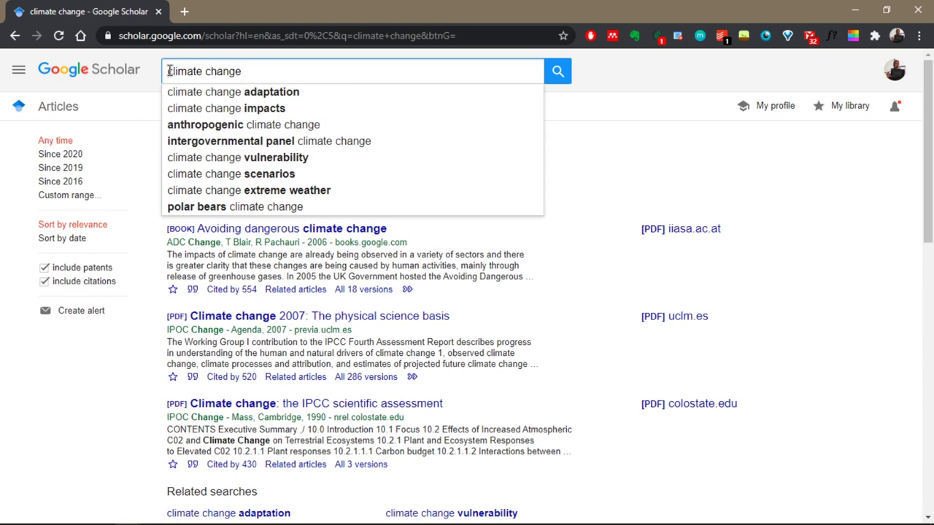
text(")
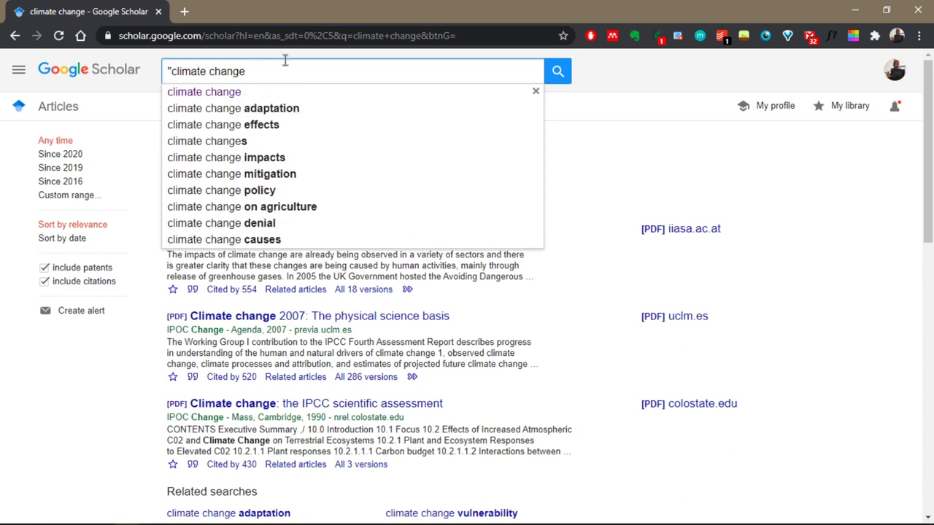
click(247, 70)
text(")
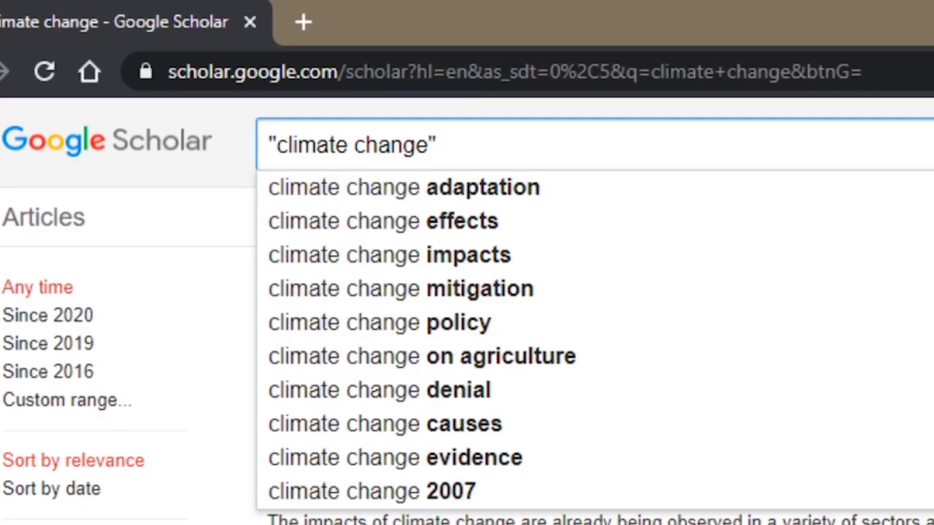
key(Return)
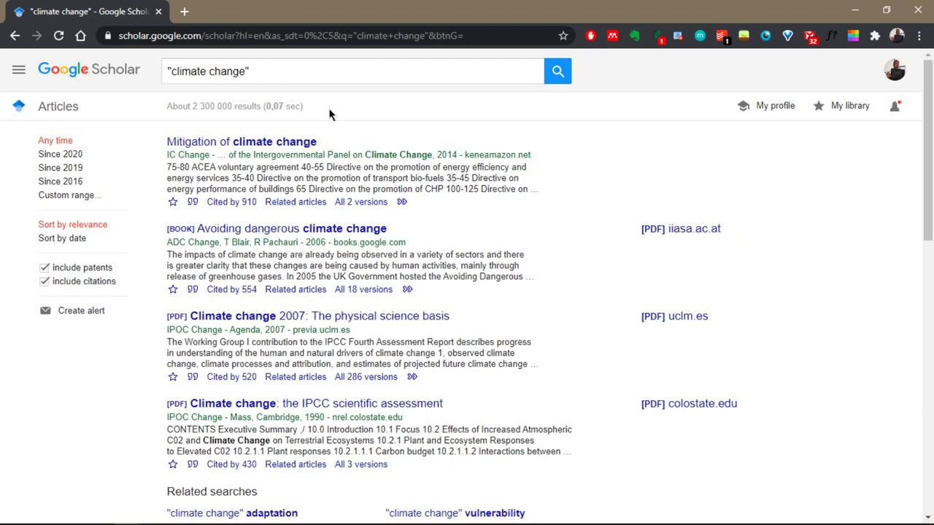
Enter the impact of climate change on pregnancy as the query and rewrite it as impact AND climate change AND pregnancy.
click(274, 72)
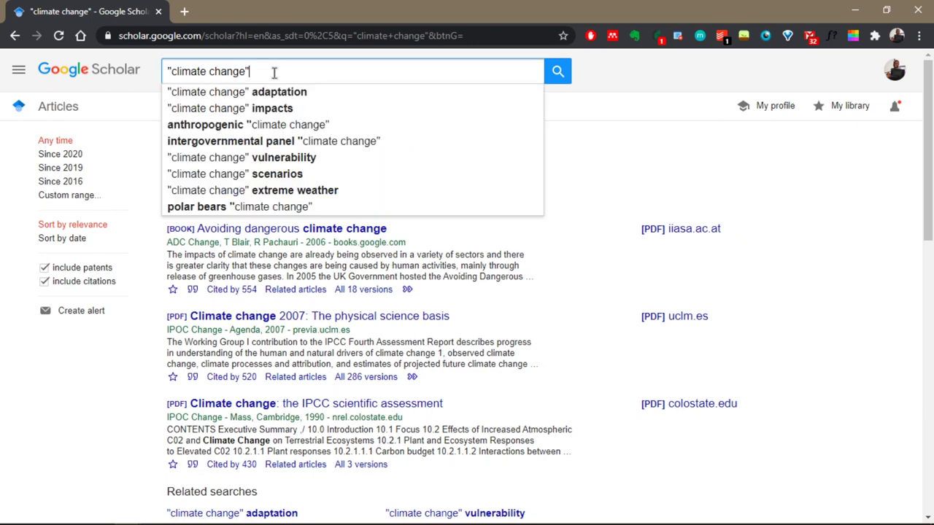
drag(274, 71, 141, 78)
text(the impact of climate change on pregnancy)
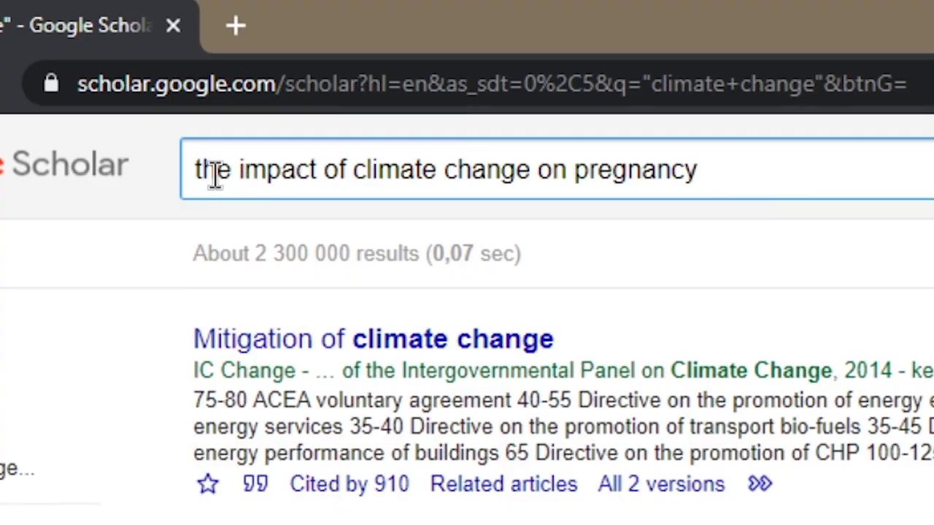
double_click(213, 173)
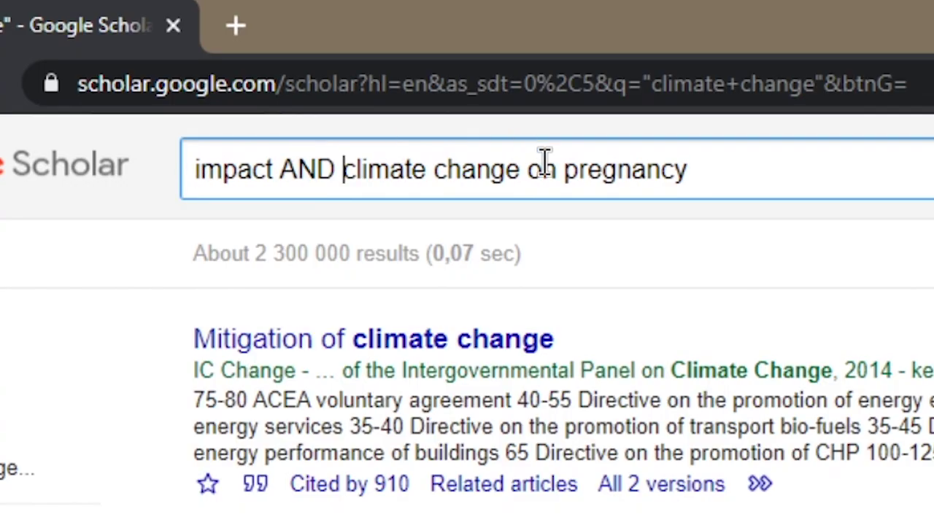
double_click(544, 162)
key(BackSpace)
text(AND)
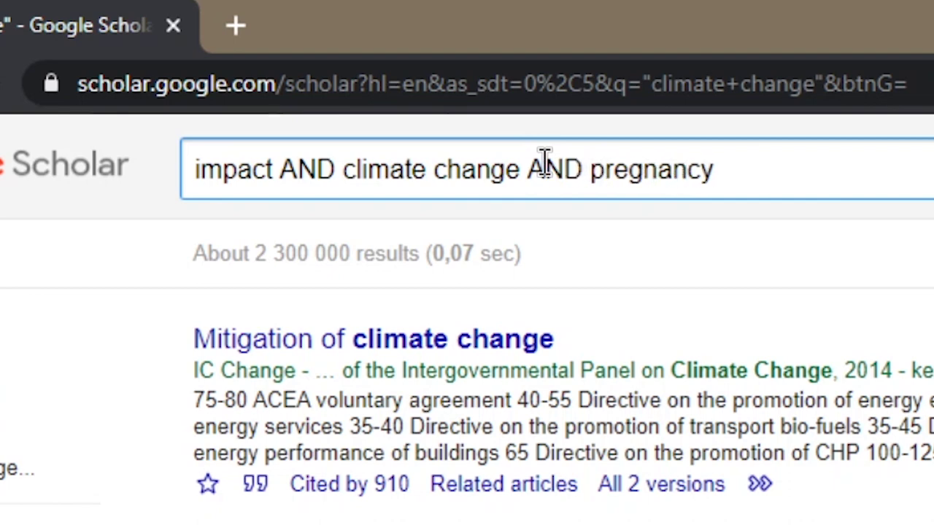
click(760, 171)
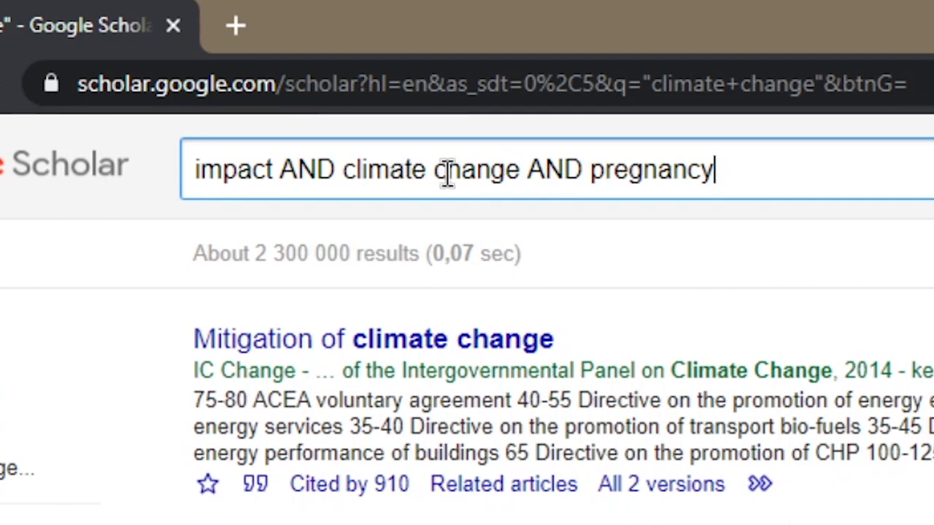
Put climate change in double quotation marks within the AND query and run the search.
click(521, 170)
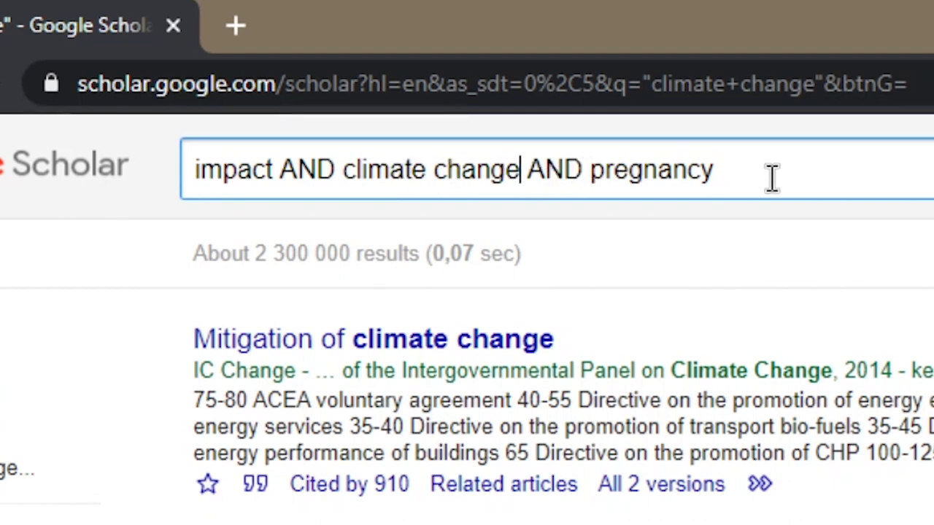
text(")
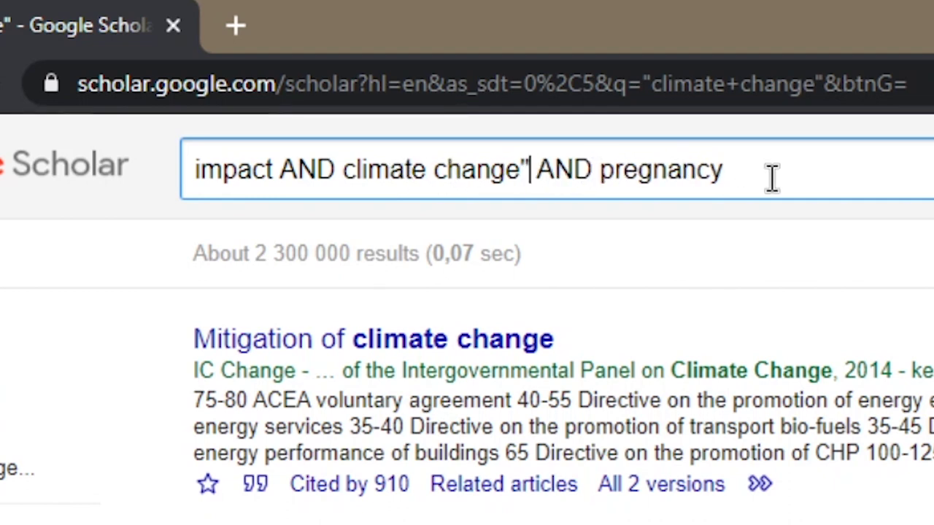
click(343, 175)
text(")
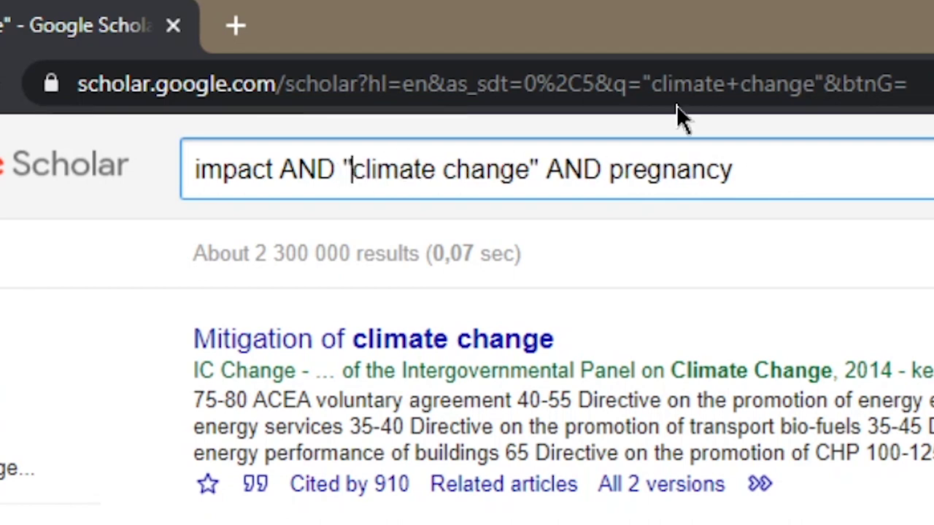
click(771, 165)
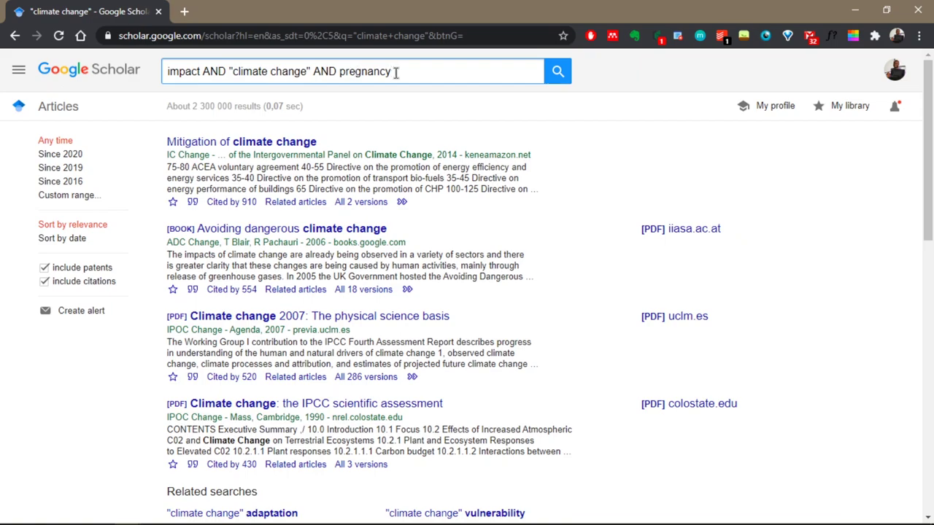
click(559, 75)
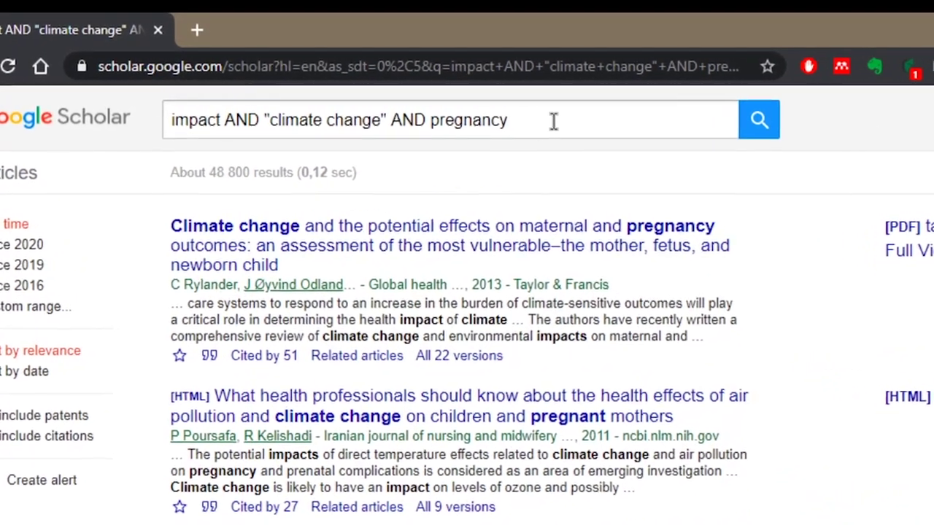
Narrow the search further by adding AND humans to the end of the query and run it.
click(527, 115)
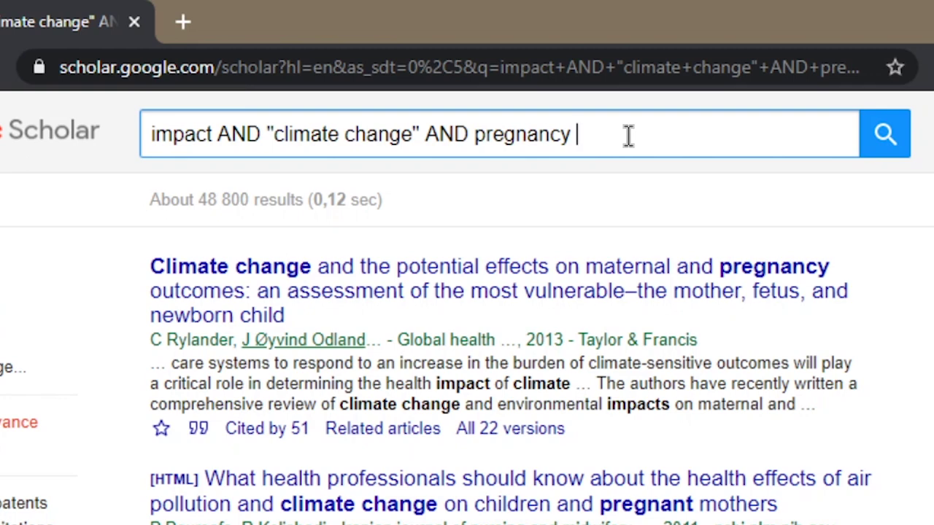
text(AND hum)
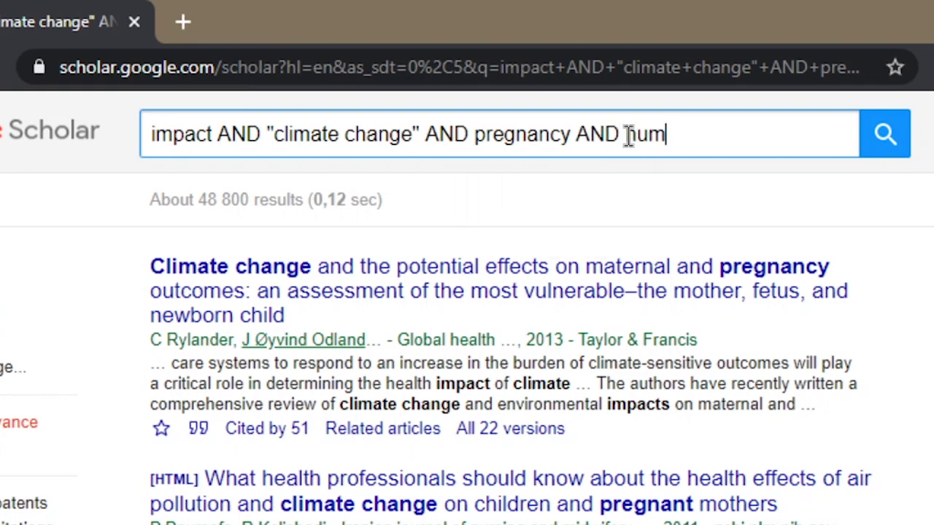
text(ans)
click(628, 137)
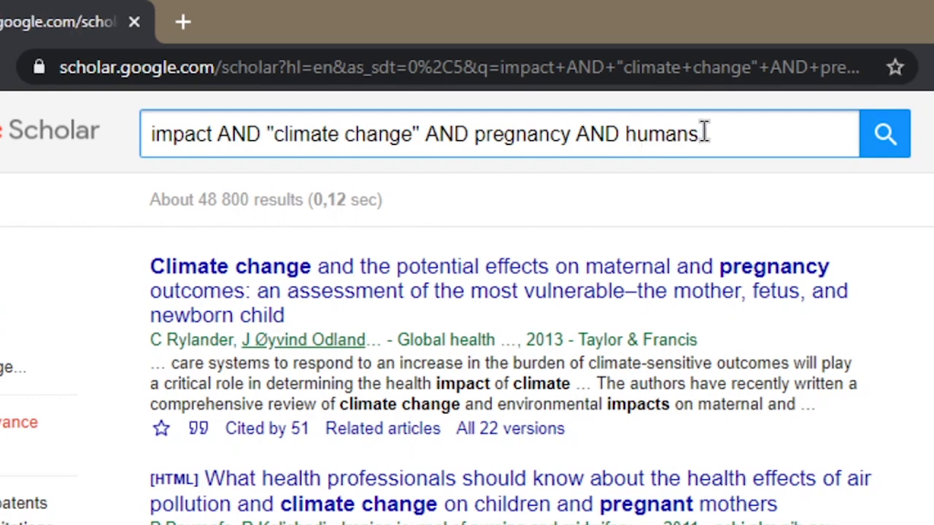
key(Return)
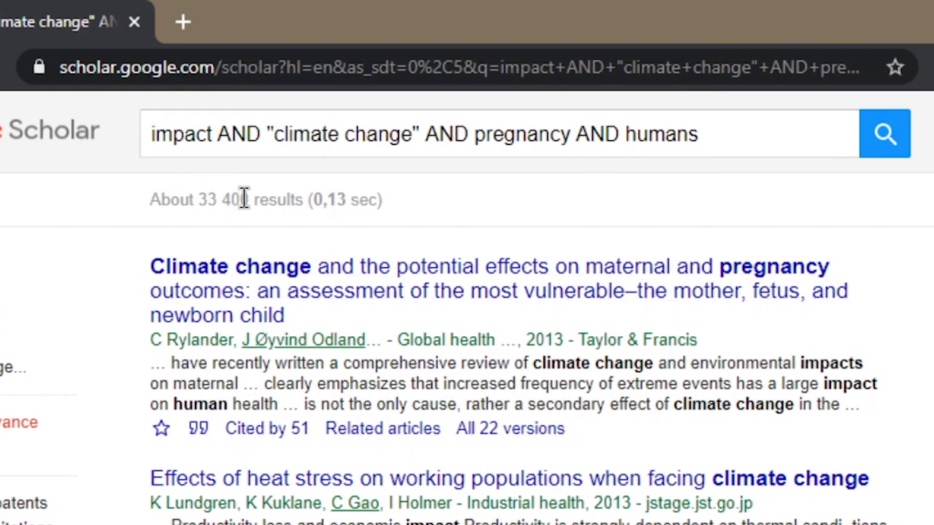
Enclose the word impact at the start of the search query in parentheses.
click(730, 133)
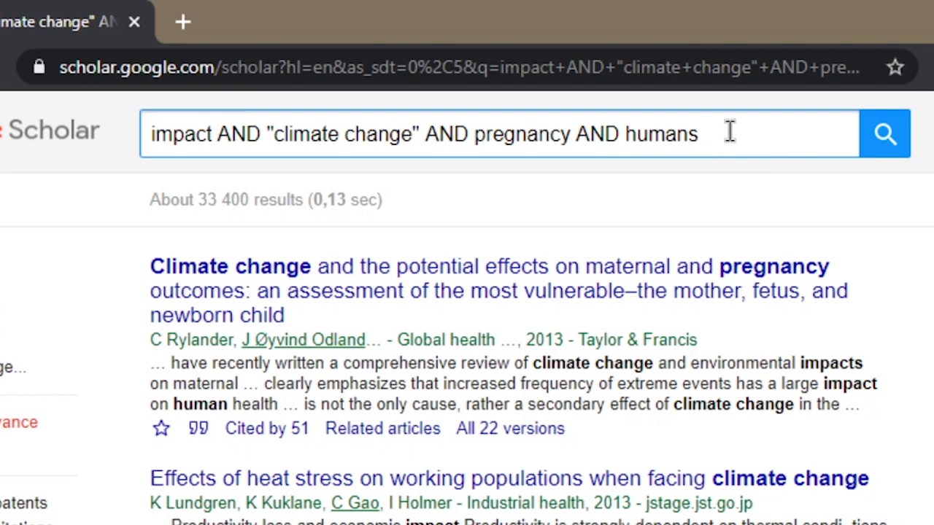
click(148, 133)
text(()
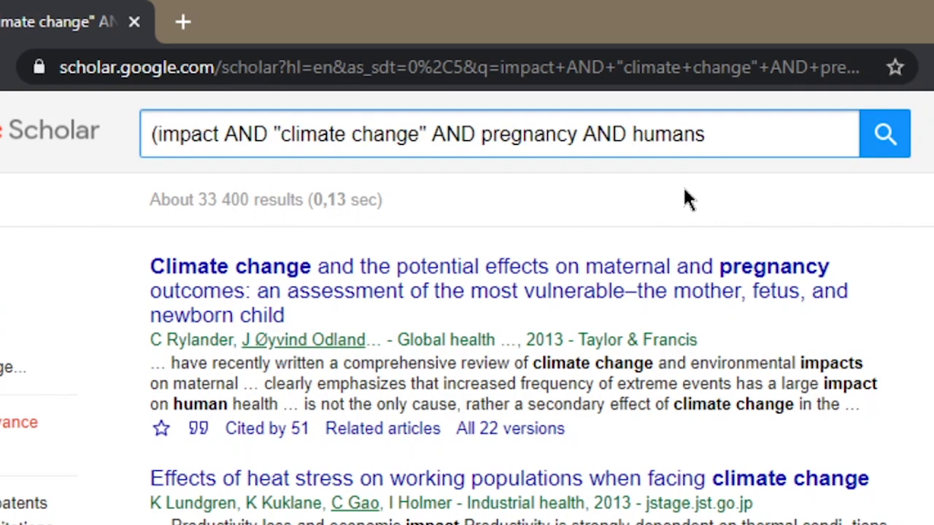
key(Right)
key(Right)
key(Right)
key(Right)
key(Right)
key(Right)
text())
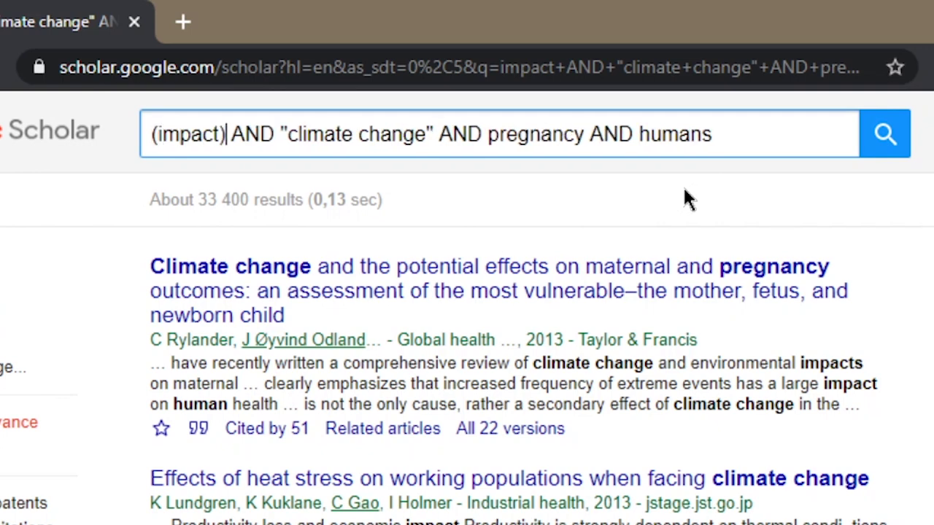
Extend the parenthesised impact term with synonyms so that it reads (impact OR influence OR effect).
key(Left)
text(OR)
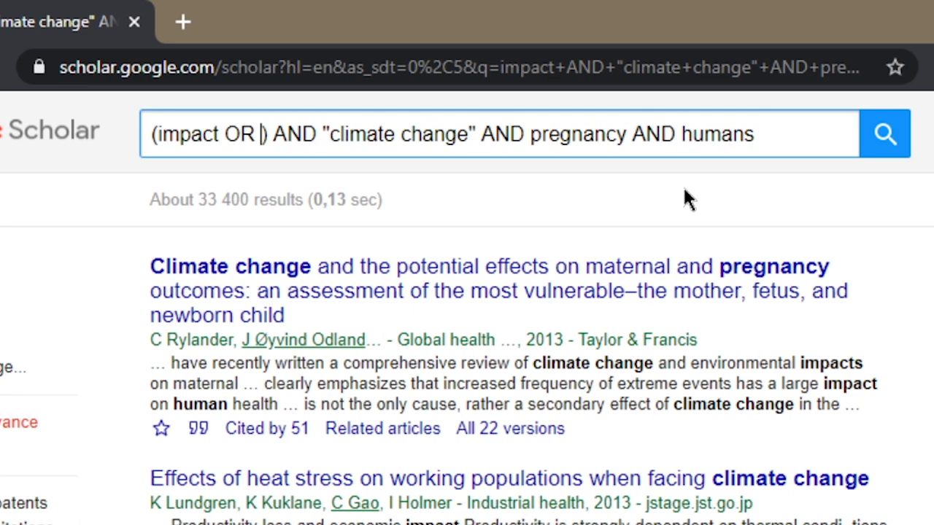
text(influence)
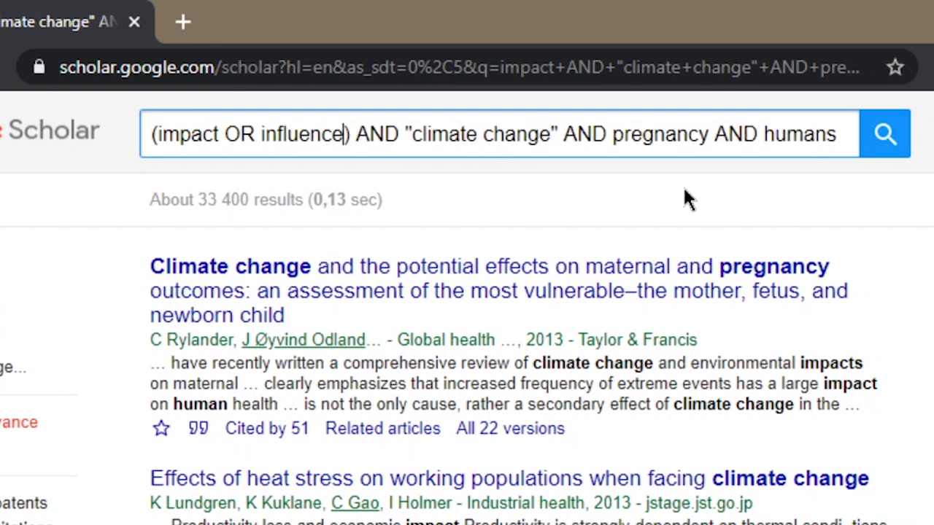
text( OR ef)
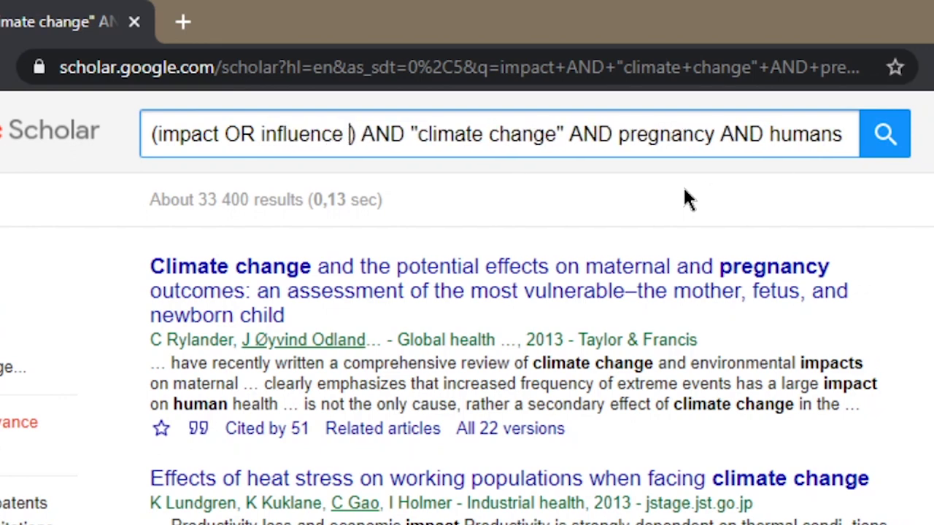
text(fect)
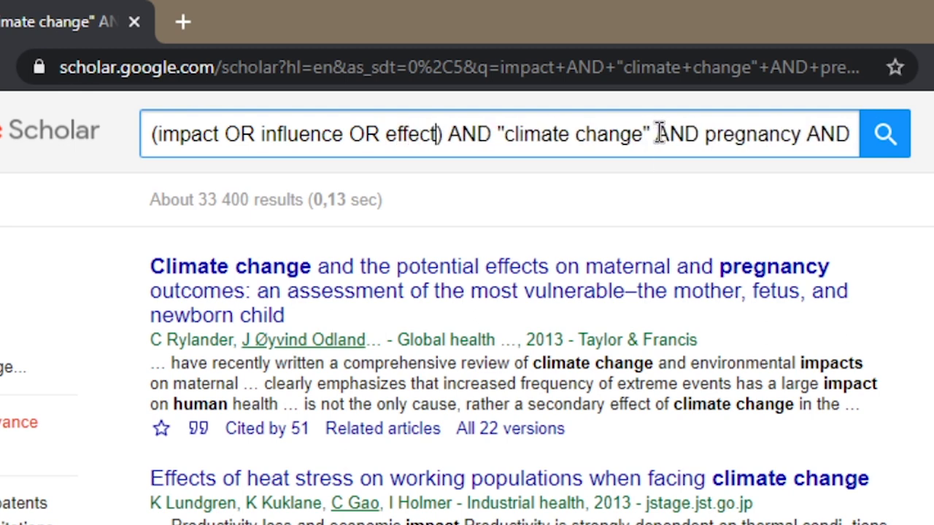
Expand the pregnancy term in the query to (pregnancy OR gestation), keeping AND humans after it.
click(708, 136)
text(()
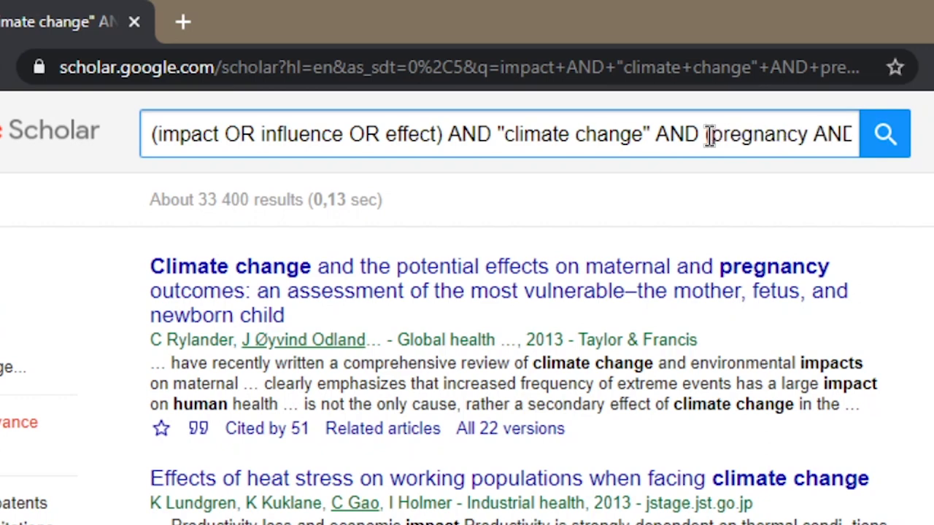
click(810, 136)
text(OR )
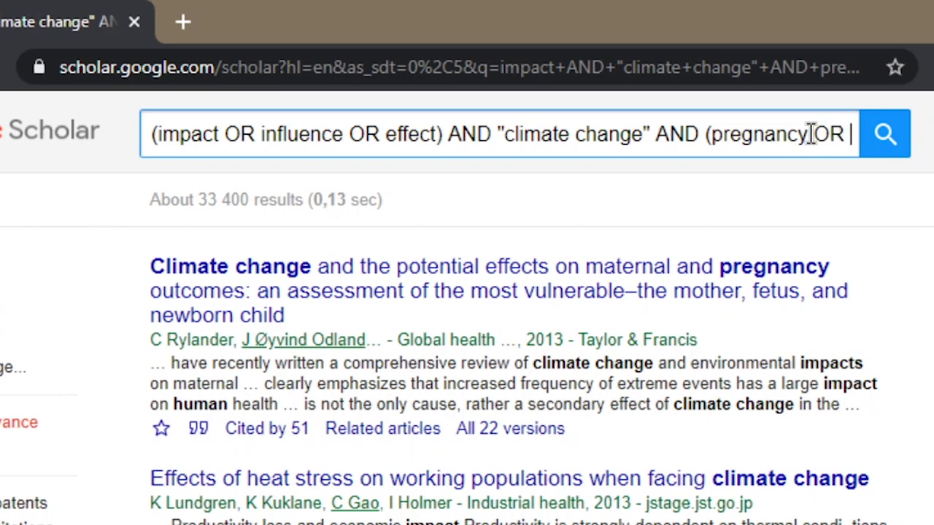
text(gestatio)
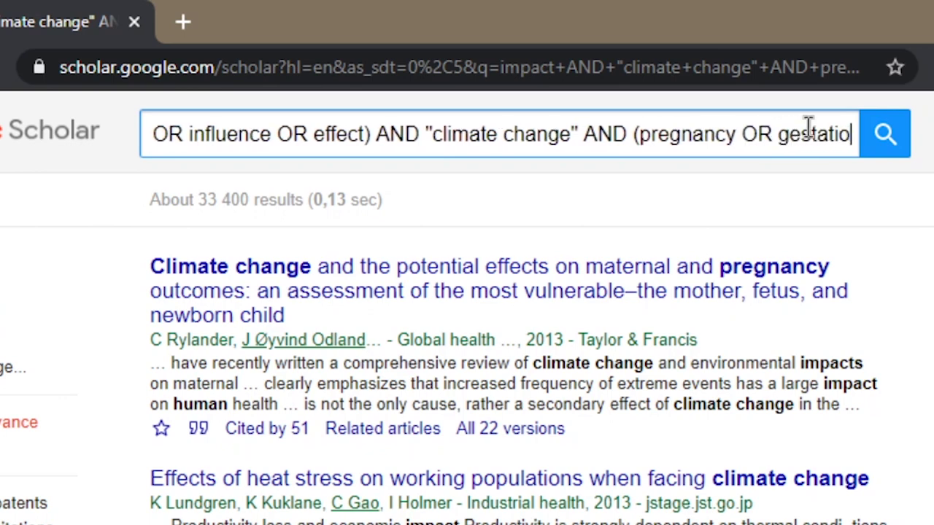
text(n) AND humans)
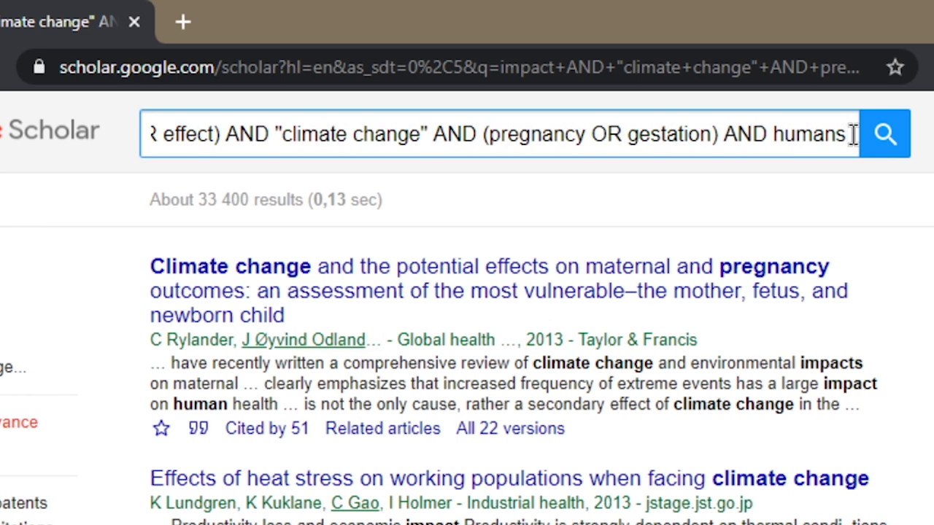
Enclose the word humans at the end of the query in parentheses.
key(Left)
key(Left)
key(Left)
key(Left)
key(Left)
key(Left)
text(()
key(Right)
key(Right)
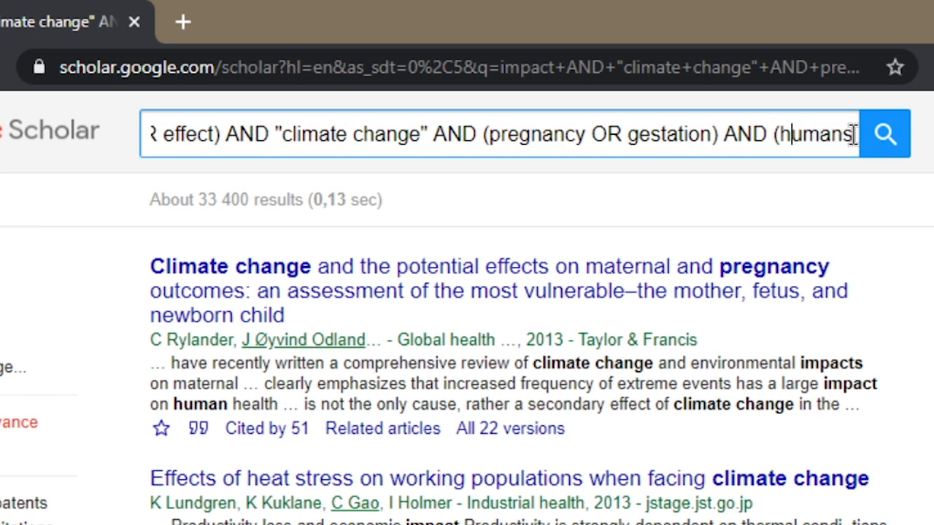
text() AND (humans )
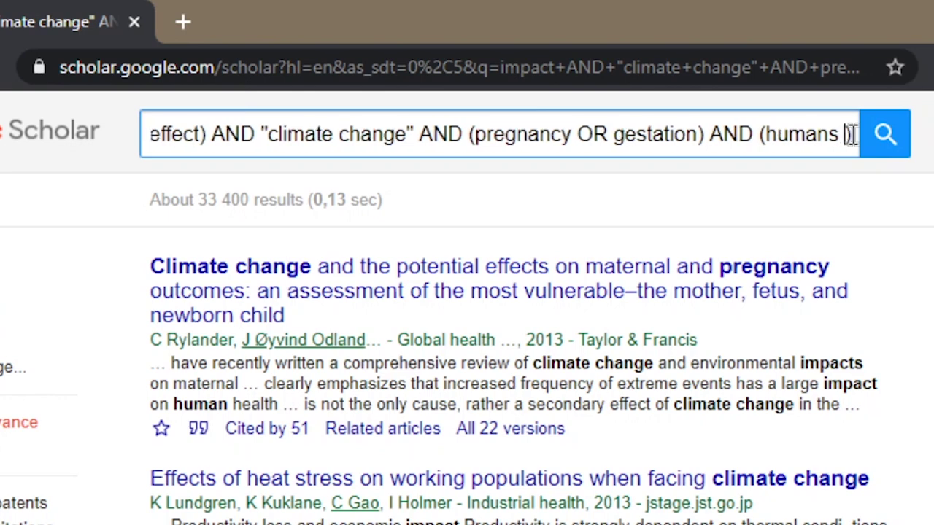
Expand the last group to (humans OR females OR young females OR teenagers) and run the search.
text(OR)
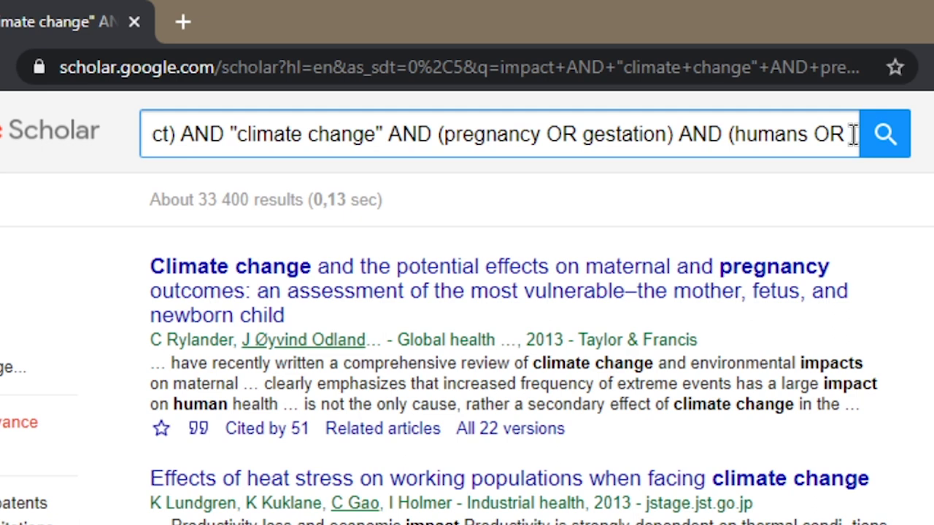
text( females)
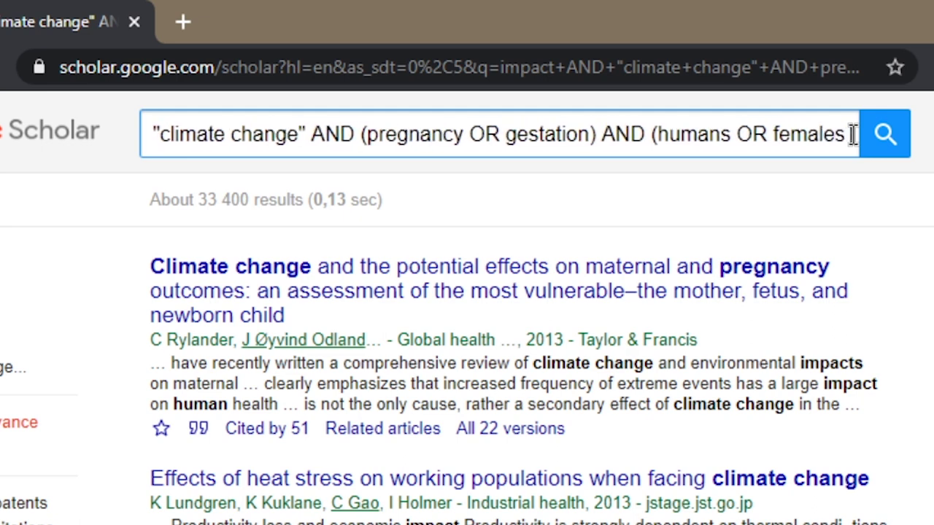
text( OR yo)
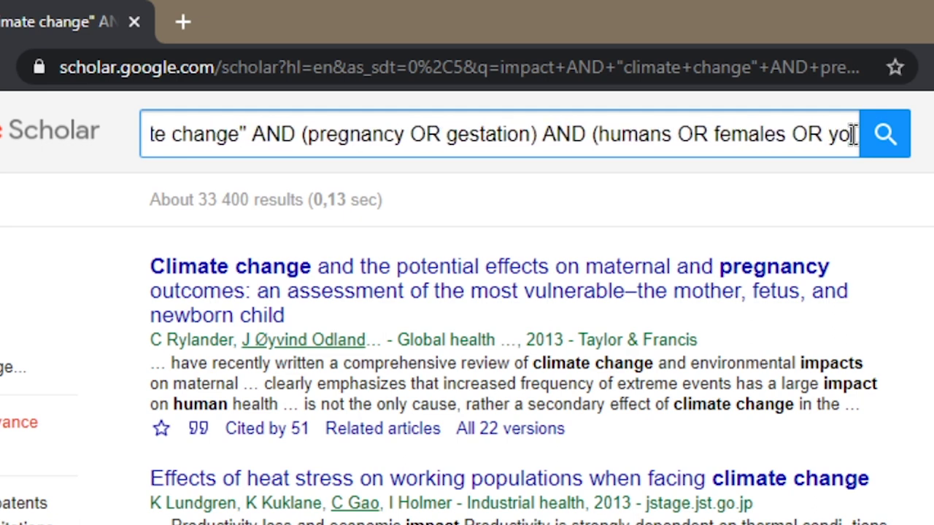
text(ung femal)
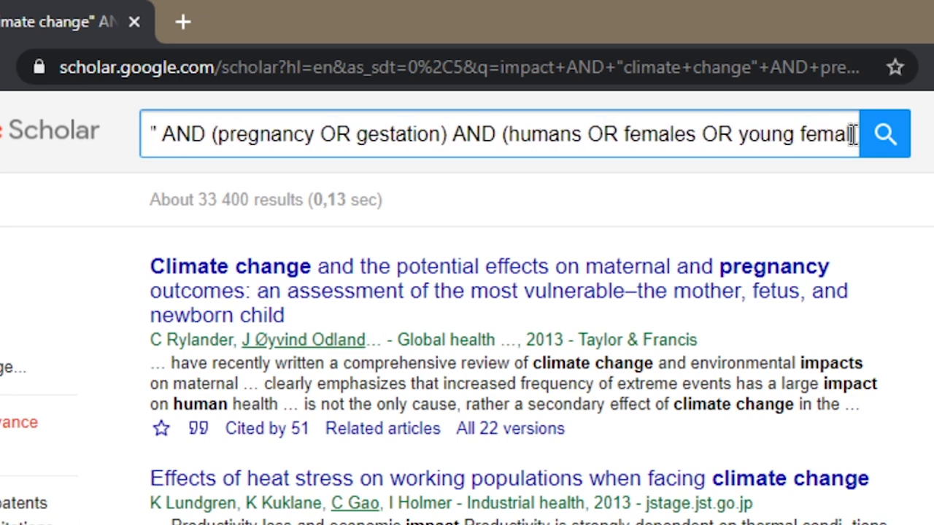
text(es OR teen)
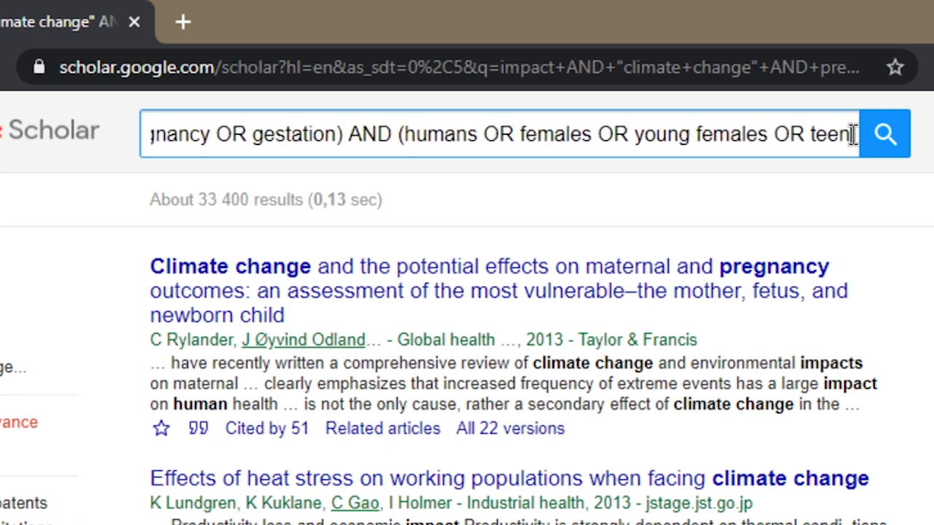
text(ager)
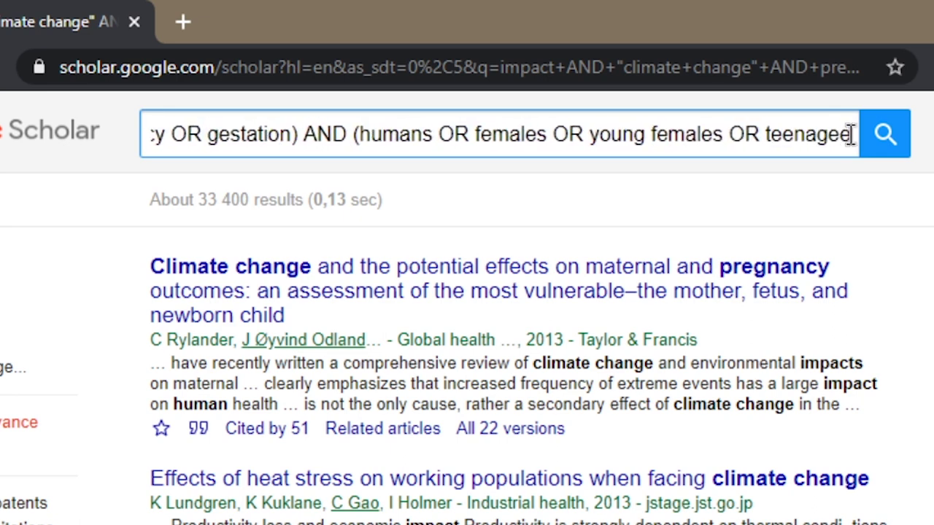
text(s)
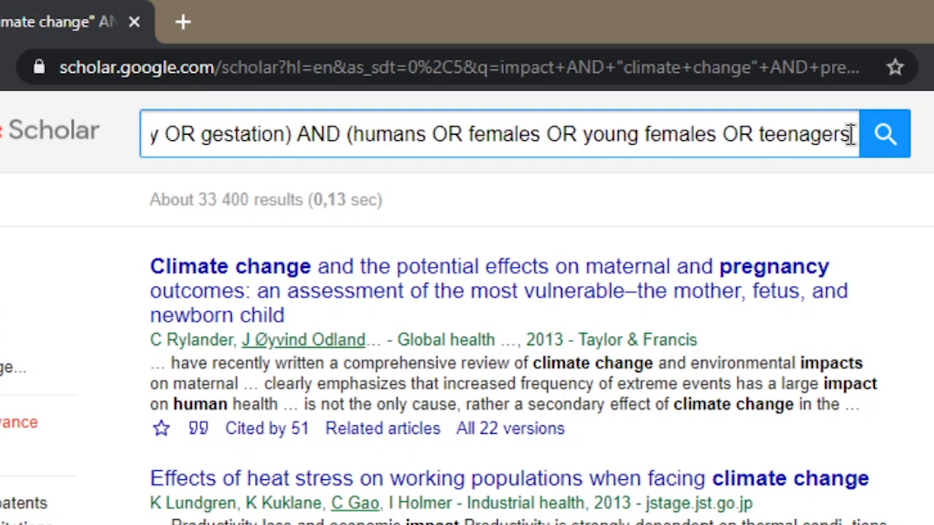
key(Return)
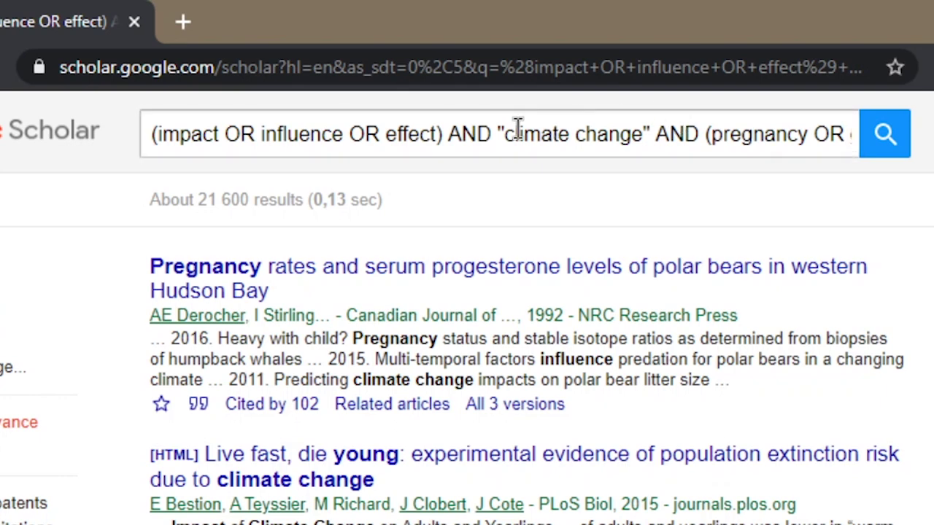
Review how the full search query combines its OR groups and the exact phrase with AND.
click(491, 133)
drag(492, 133, 161, 133)
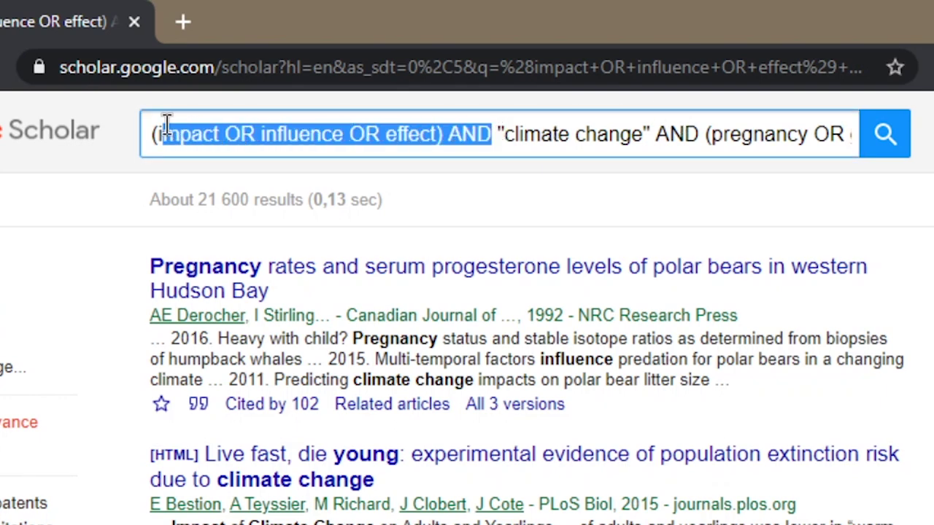
click(216, 138)
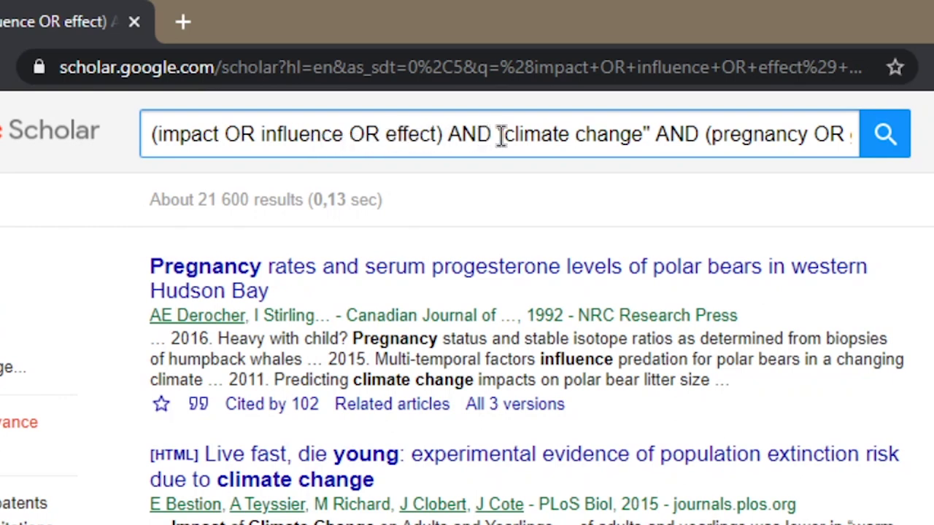
drag(759, 135, 849, 136)
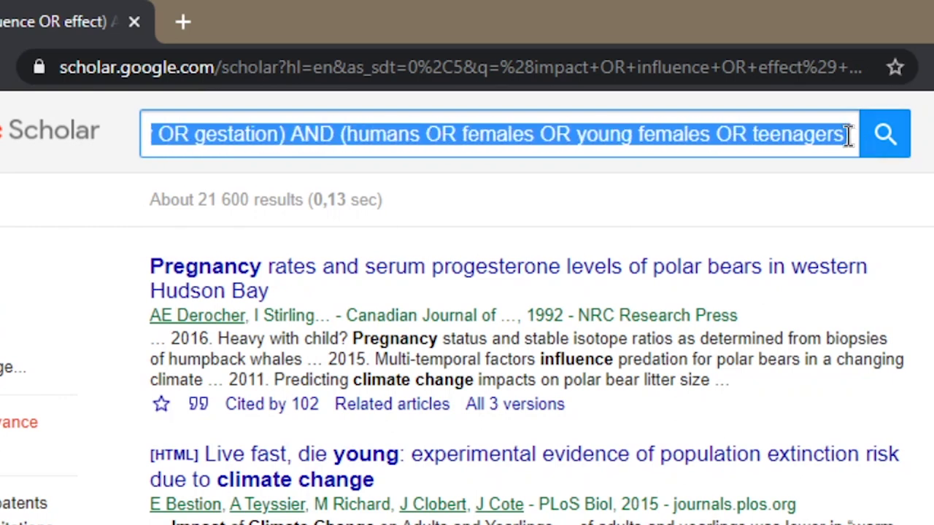
click(707, 138)
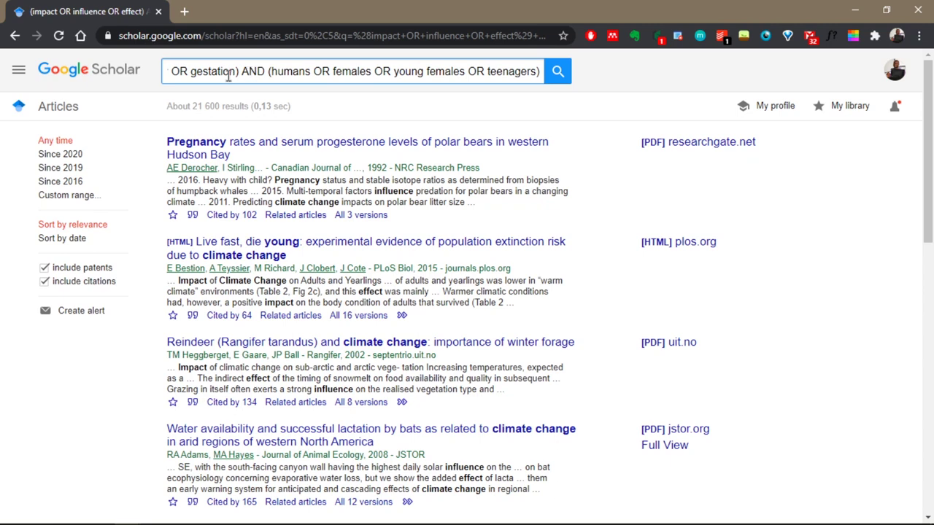
drag(228, 76, 135, 80)
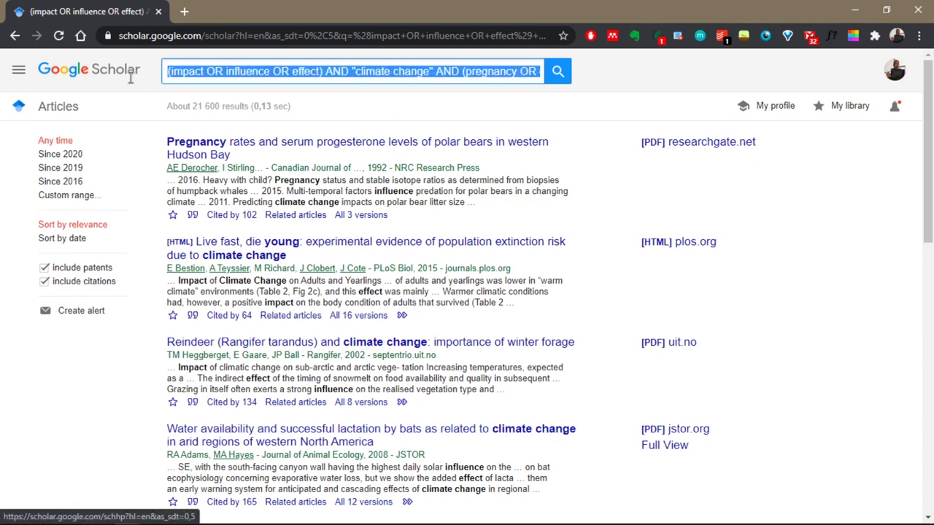
click(207, 74)
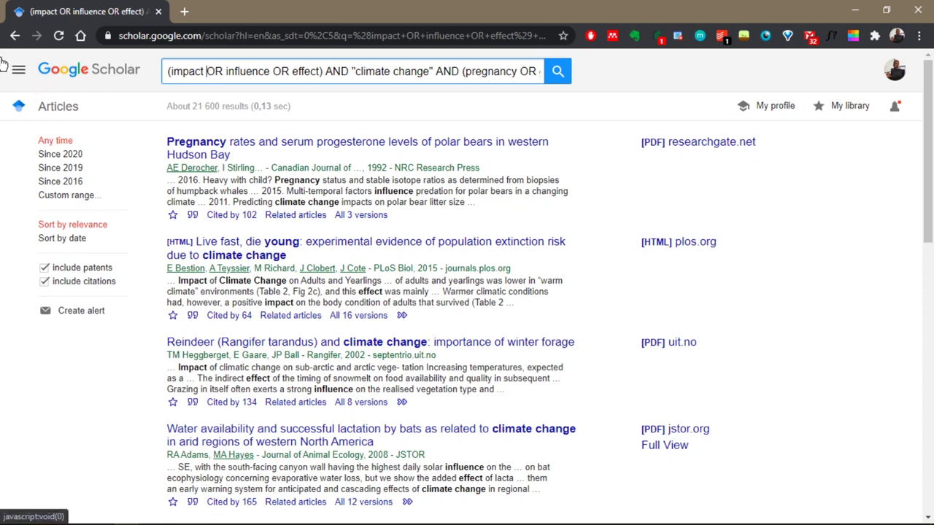
Open the advanced search form and clear the all-words, exact-phrase and at-least-one-word criteria.
click(20, 74)
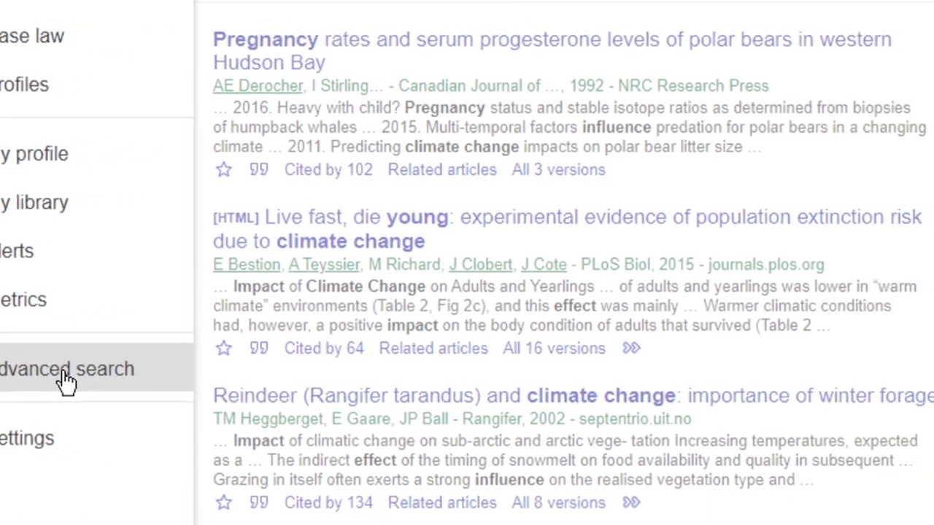
click(159, 394)
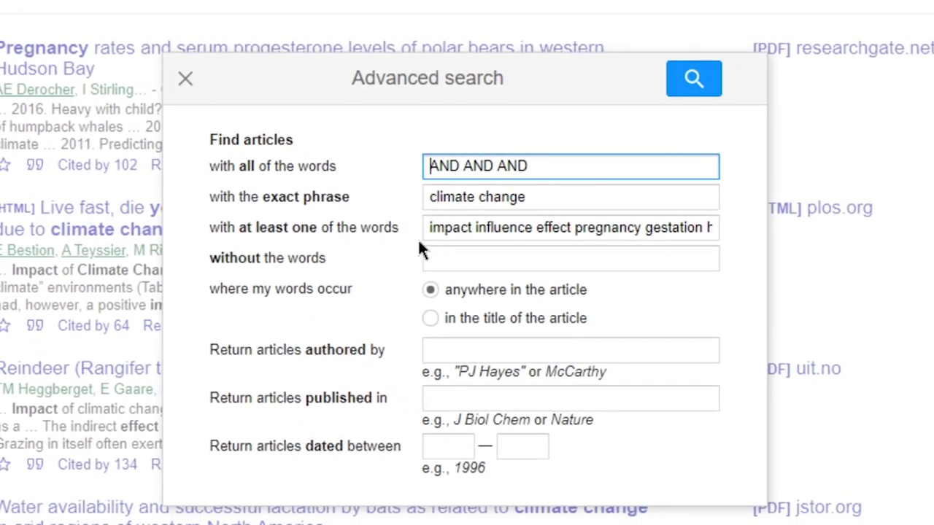
click(551, 157)
drag(551, 157, 427, 166)
key(BackSpace)
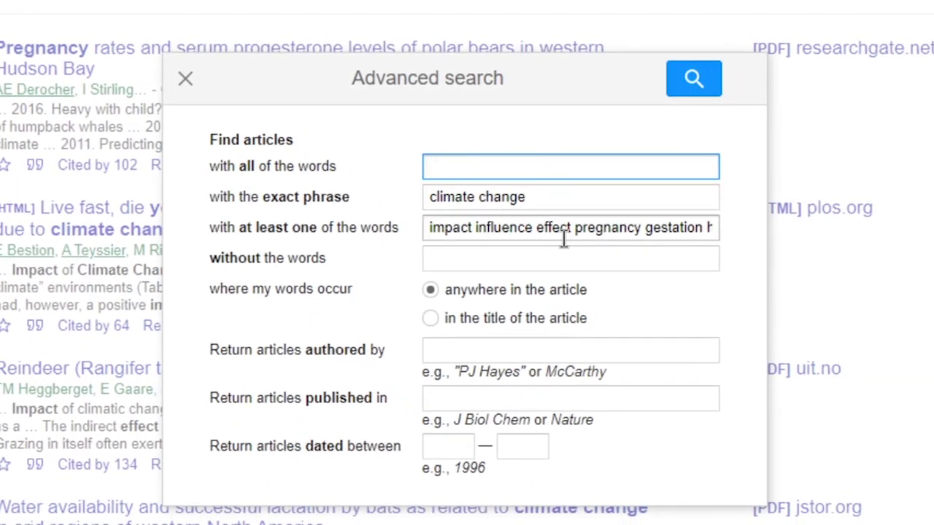
drag(559, 198, 421, 203)
key(BackSpace)
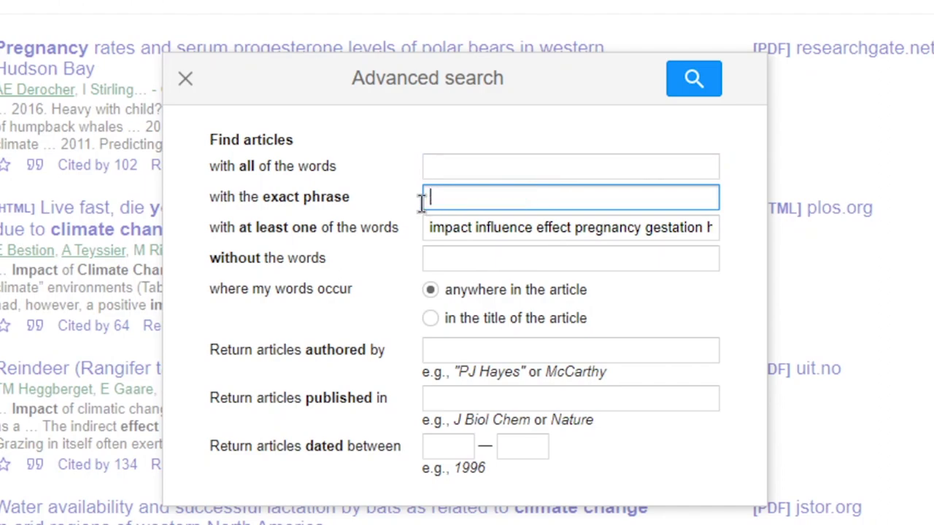
click(463, 229)
key(ctrl+a)
key(BackSpace)
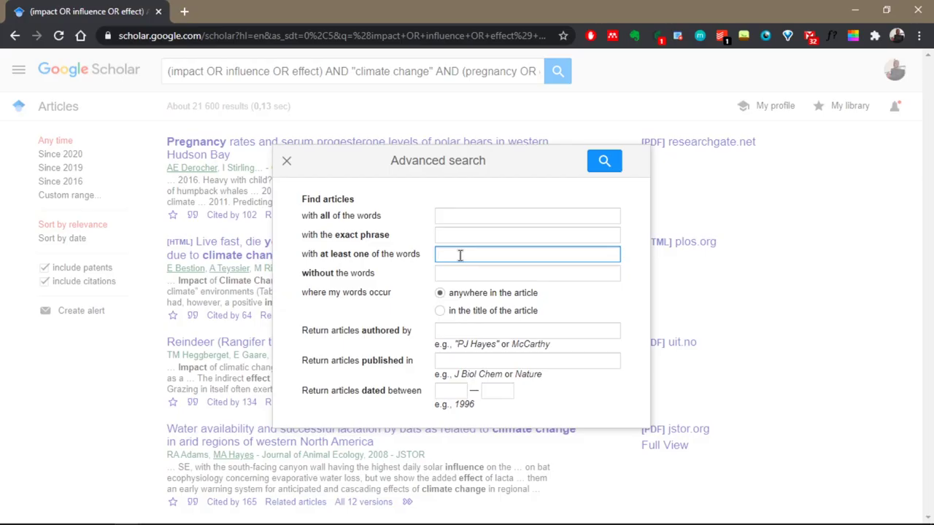
Set the exact phrase criterion of the advanced search to climate change.
click(443, 214)
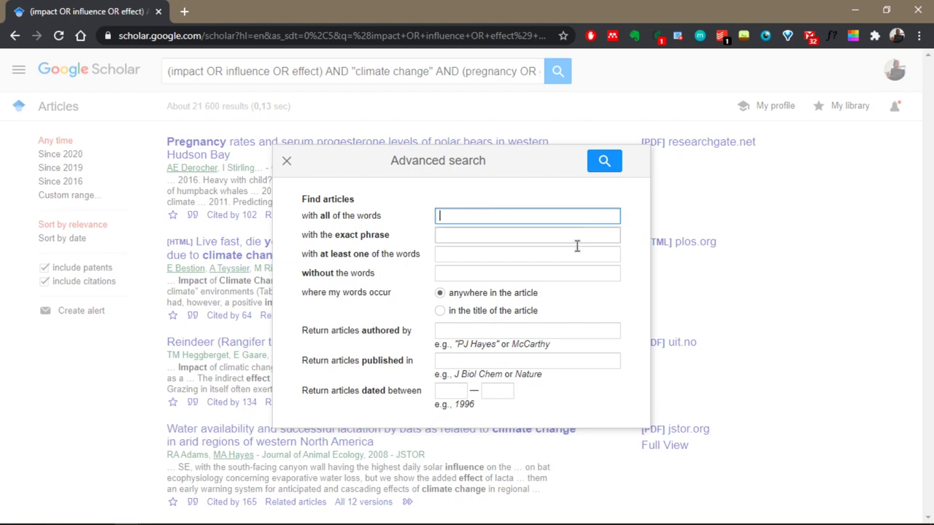
click(494, 236)
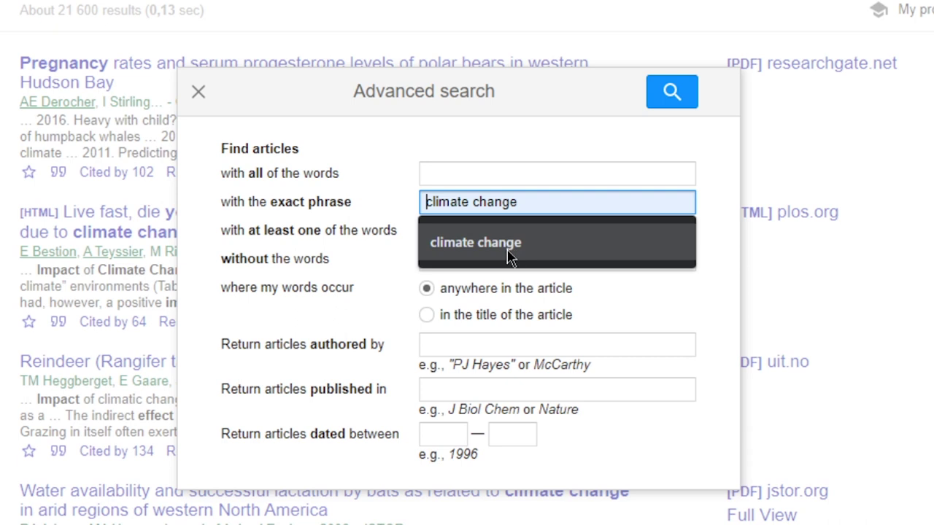
click(509, 257)
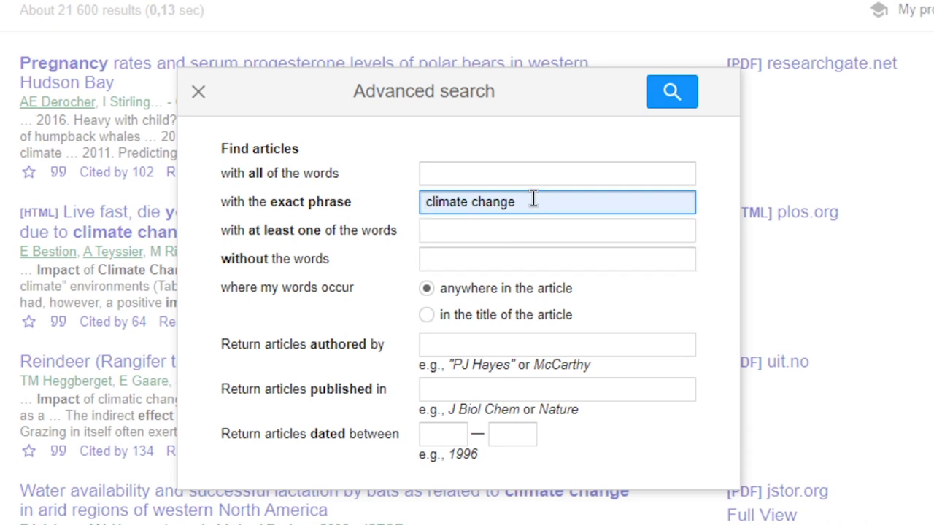
Review the advanced search criteria for at least one word, excluded words and author, then close the form without searching.
click(474, 232)
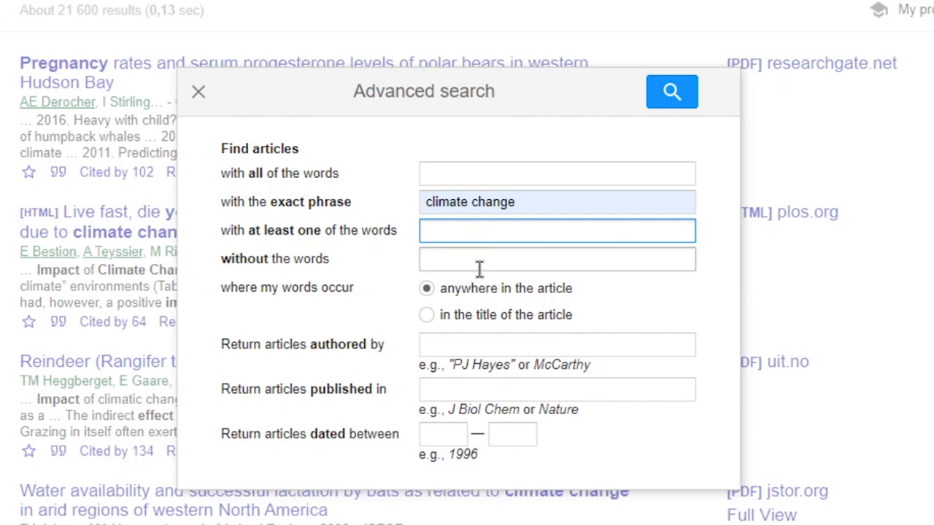
click(478, 264)
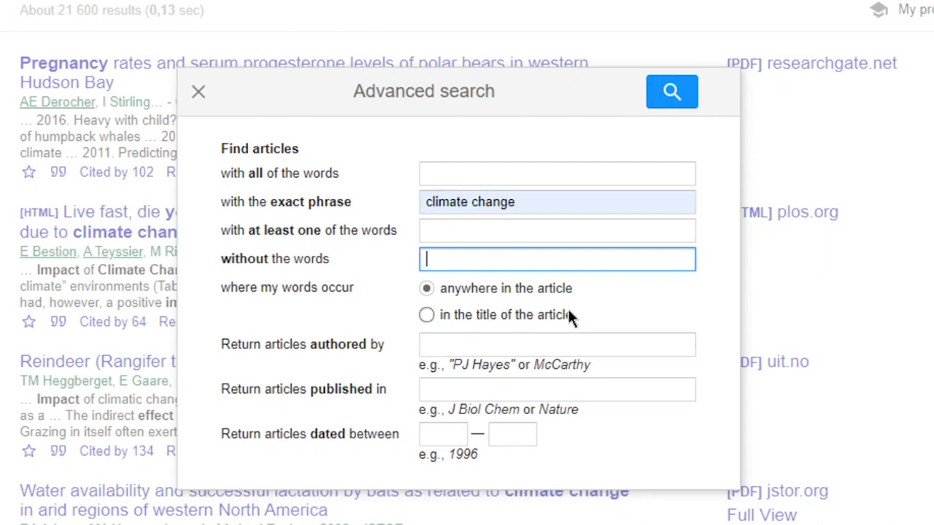
click(499, 346)
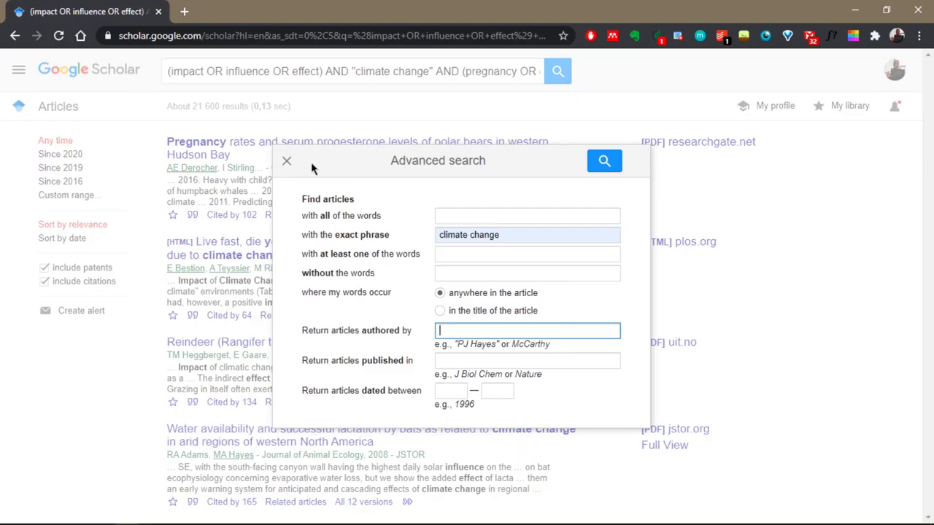
click(288, 164)
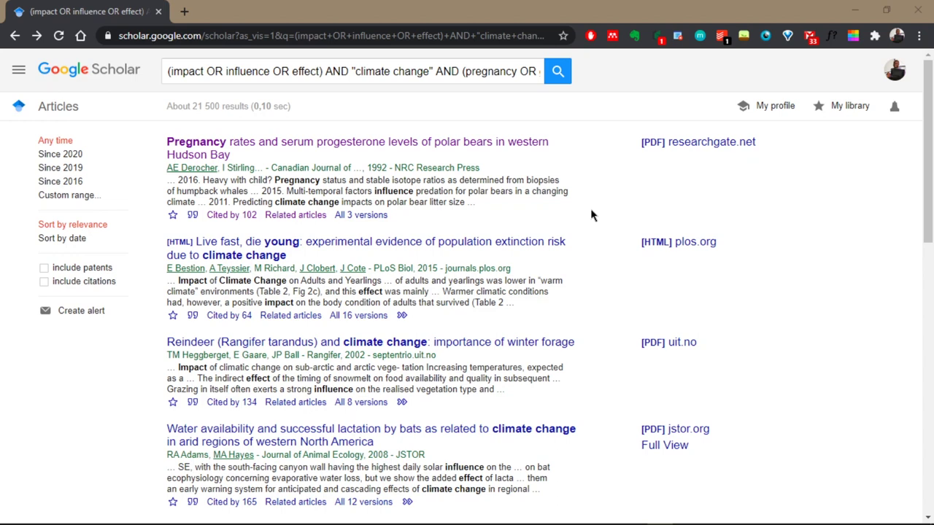
Browse the article list for the combined query and return to the previous results page.
scroll(411, 225, down, 2)
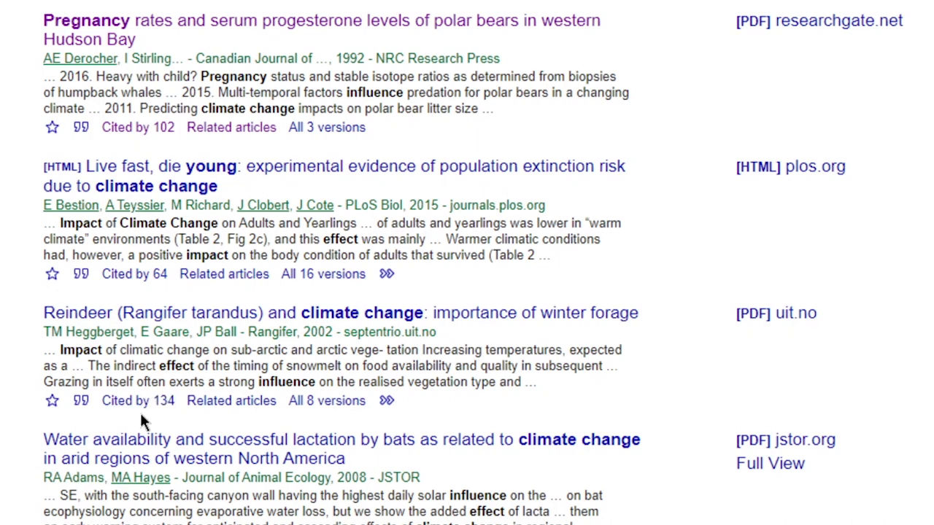
scroll(142, 420, down, 4)
scroll(142, 419, up, 5)
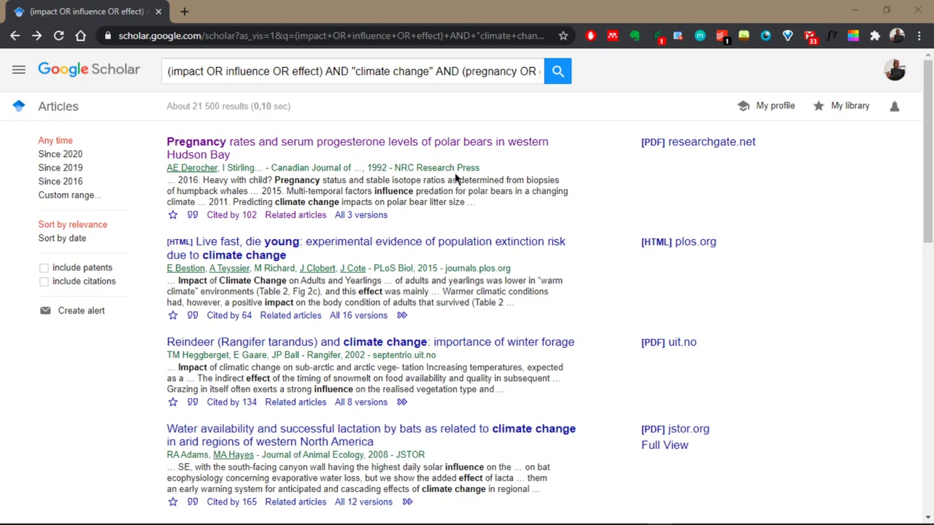
key(alt+Left)
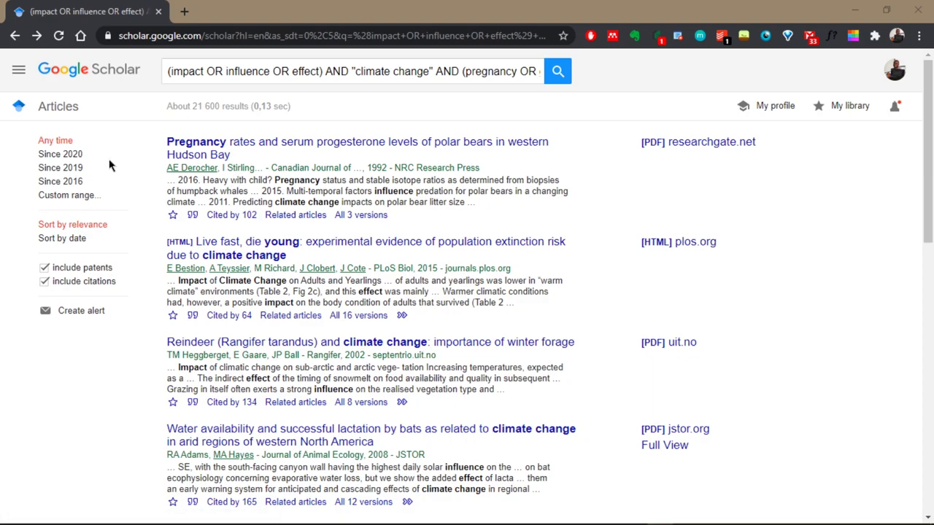
Limit the results to a custom publication range from 2015 to 2020 and run the search.
click(65, 195)
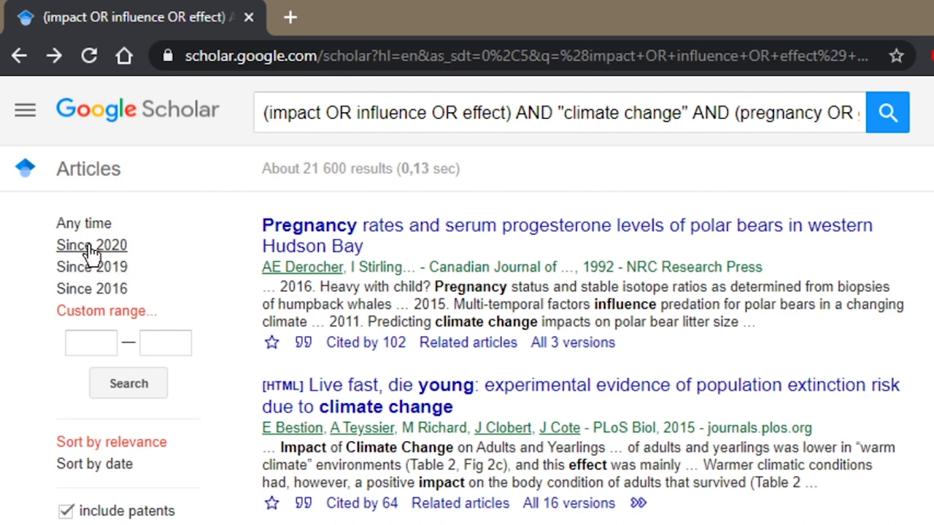
click(86, 340)
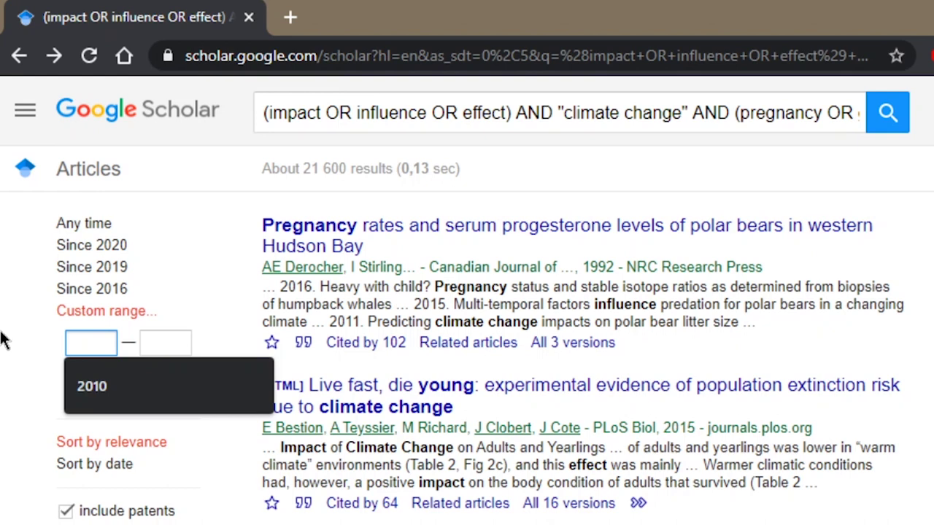
text(2015)
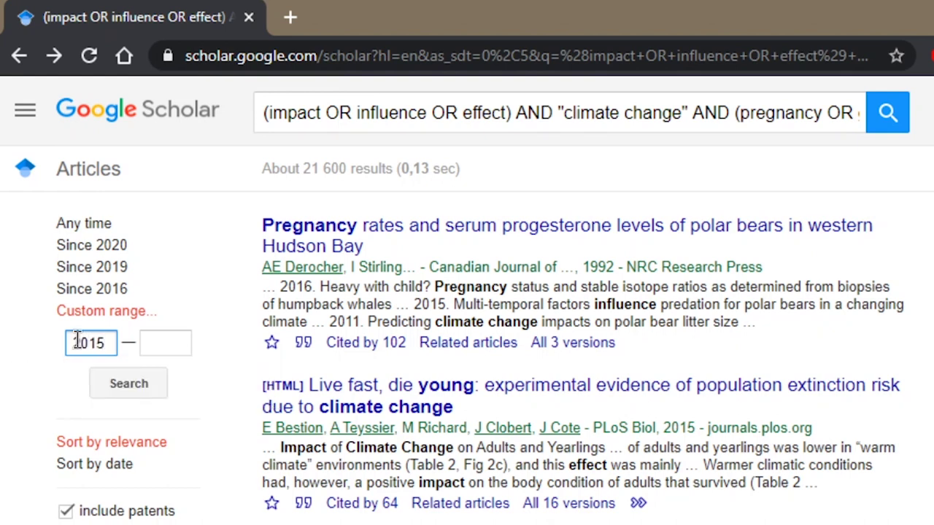
click(179, 346)
text(2020)
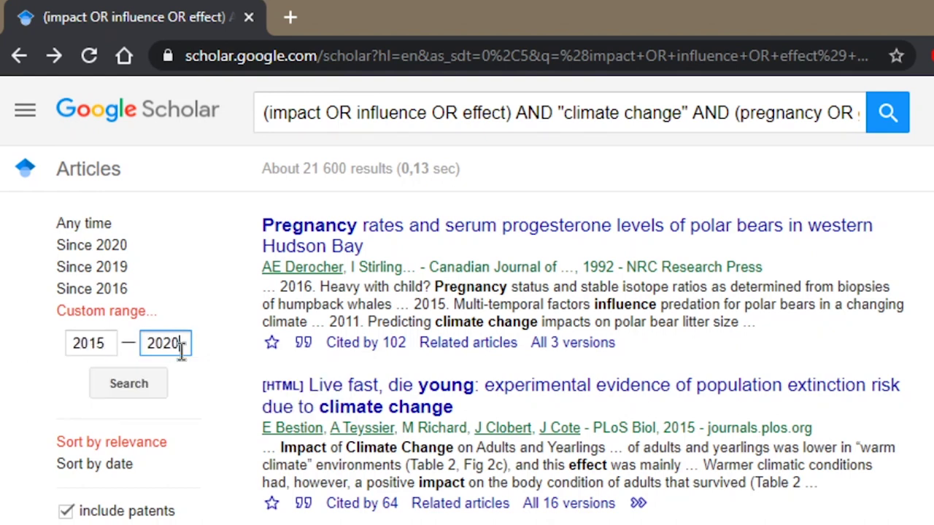
click(128, 386)
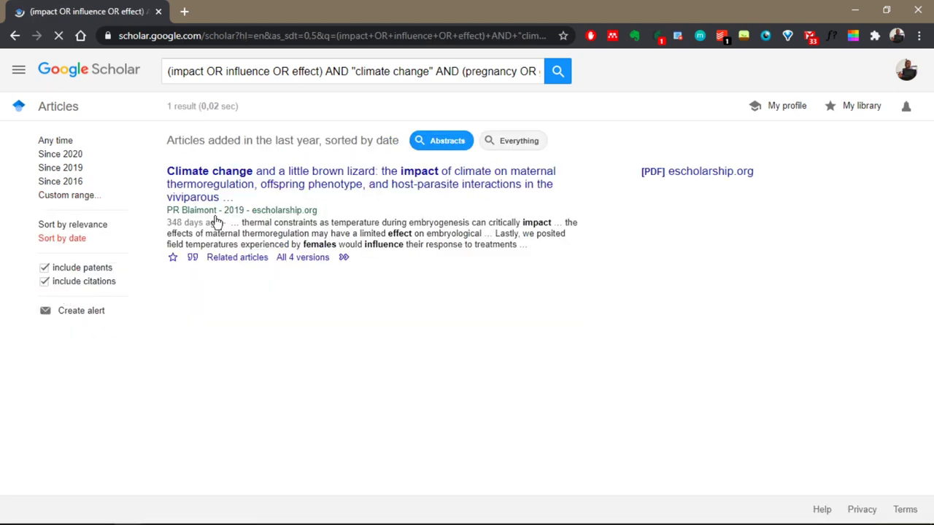
Broaden the date-sorted results from abstracts to everything, browse them, and return to sorting by relevance.
click(515, 143)
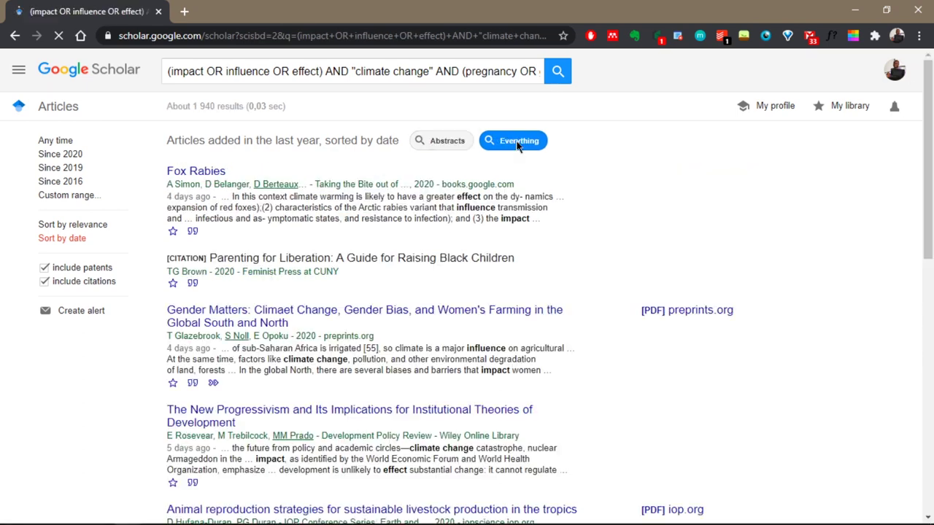
scroll(418, 195, down, 5)
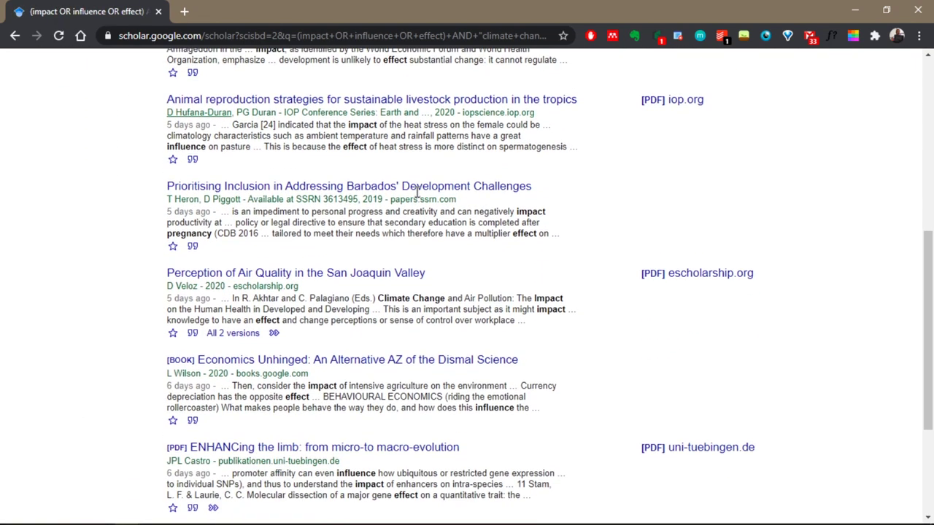
scroll(418, 194, up, 5)
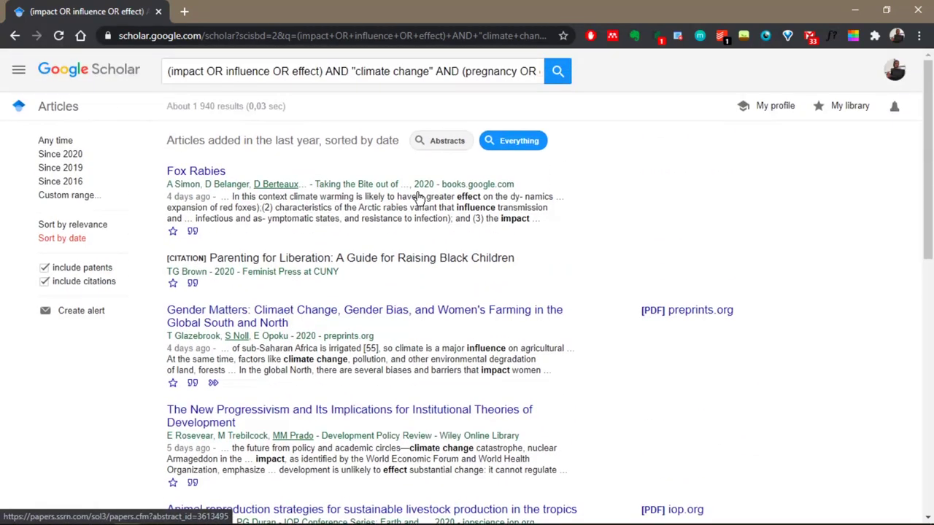
click(58, 226)
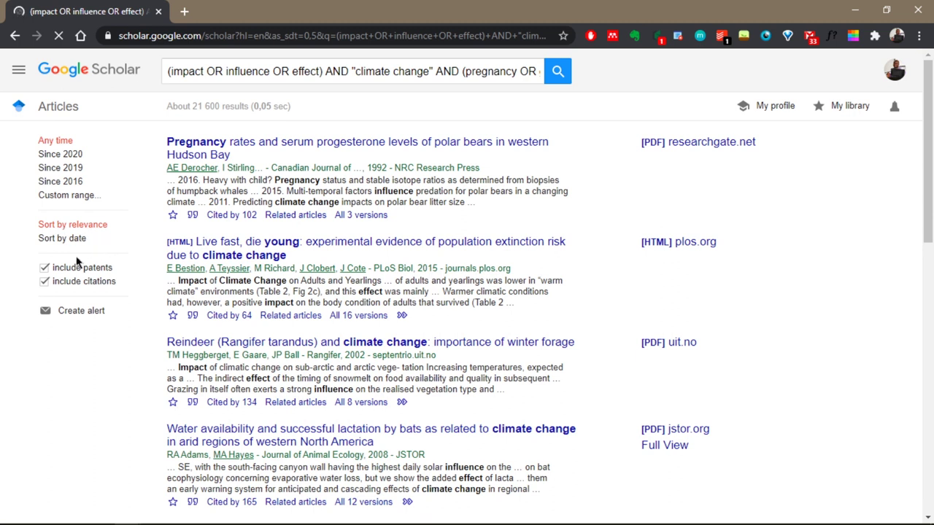
Exclude both patents and citations from the search results.
click(43, 268)
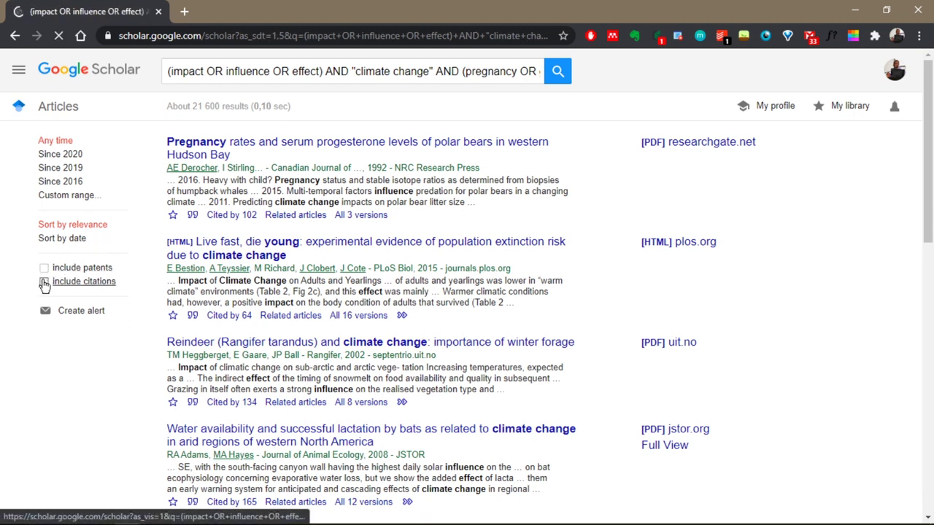
click(44, 282)
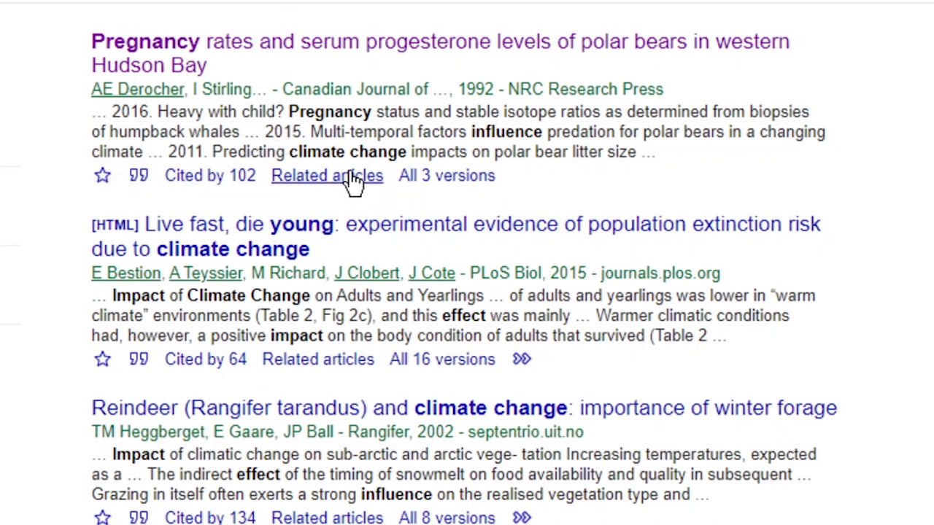
Open the first polar bear article in a new tab, look through its journal page, and close the tab.
right_click(162, 50)
click(246, 60)
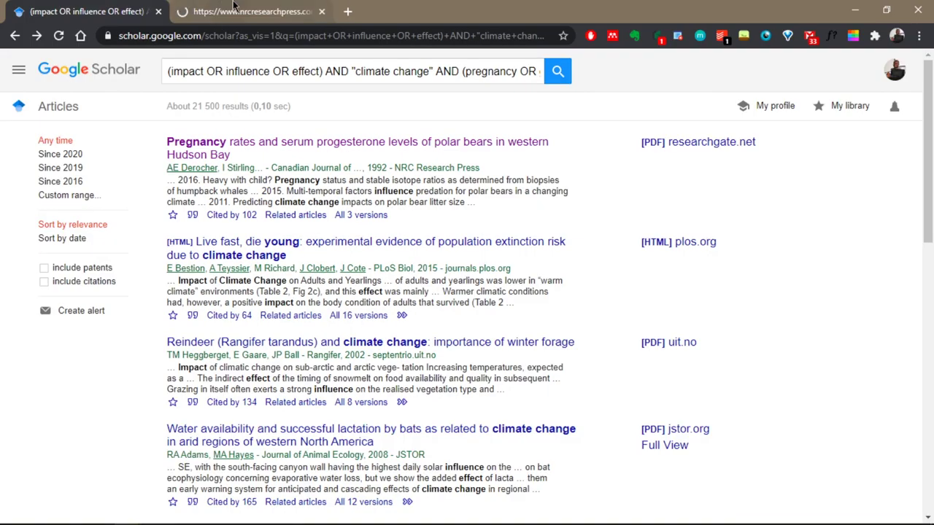
click(233, 9)
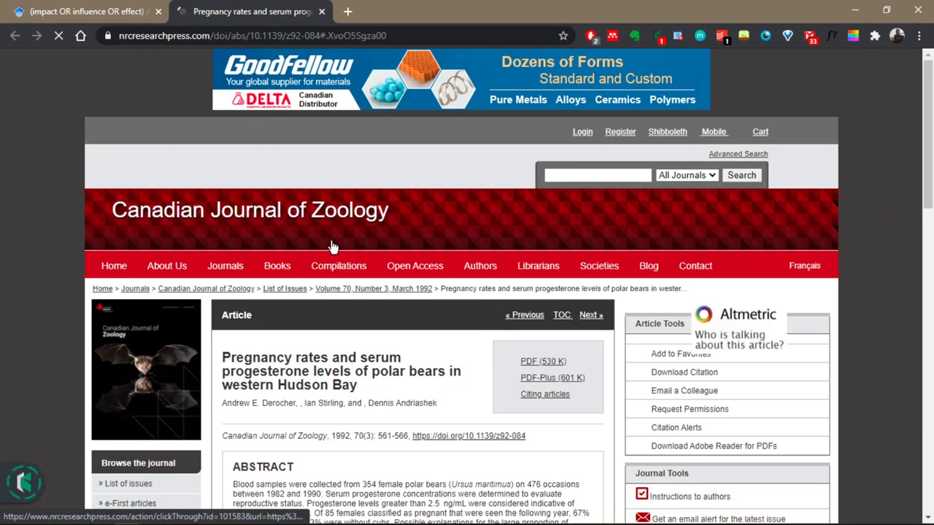
scroll(332, 241, down, 2)
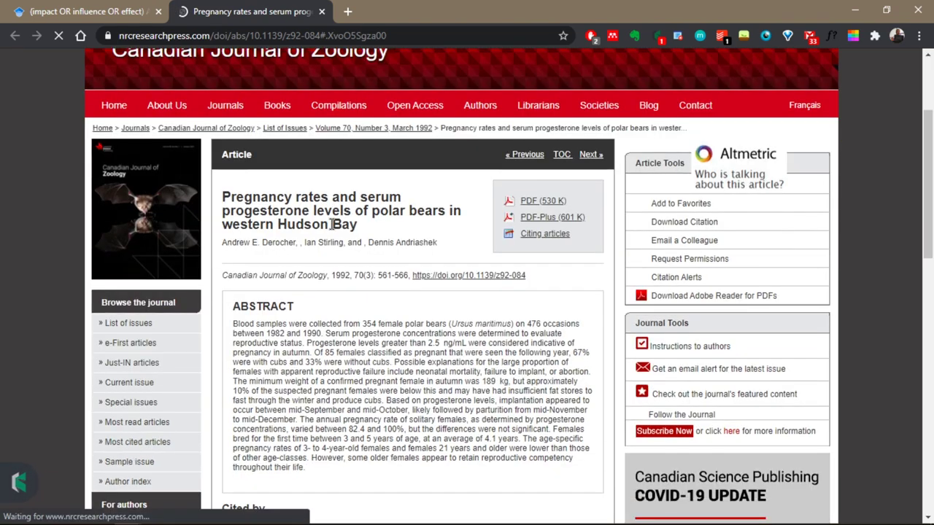
scroll(332, 225, down, 5)
scroll(338, 195, down, 3)
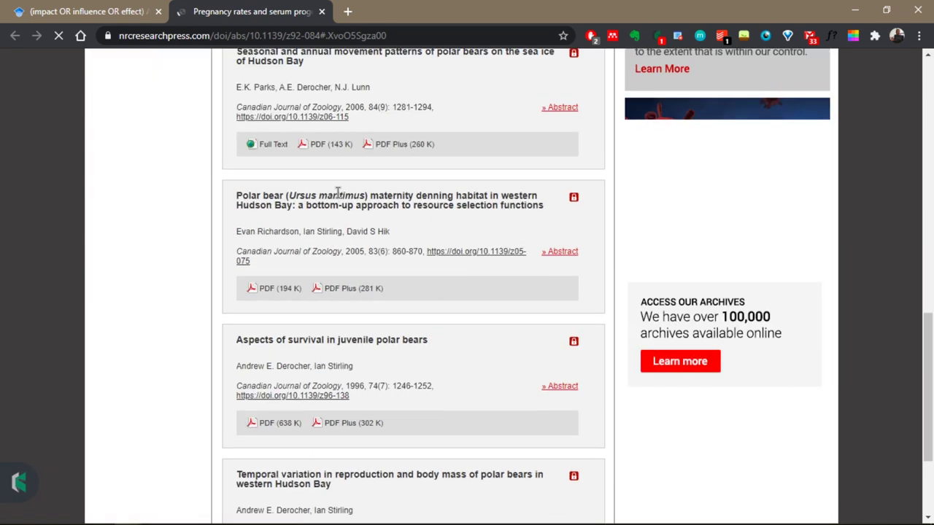
scroll(340, 197, up, 10)
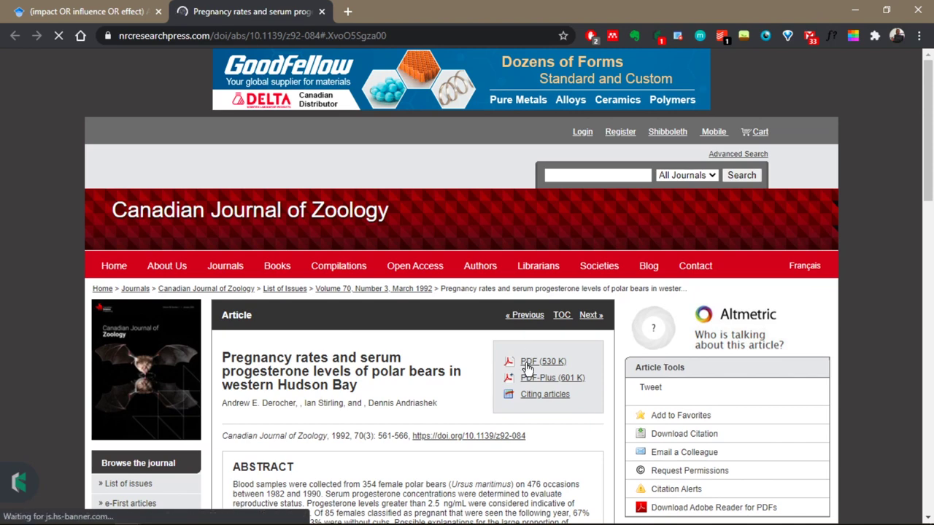
click(321, 12)
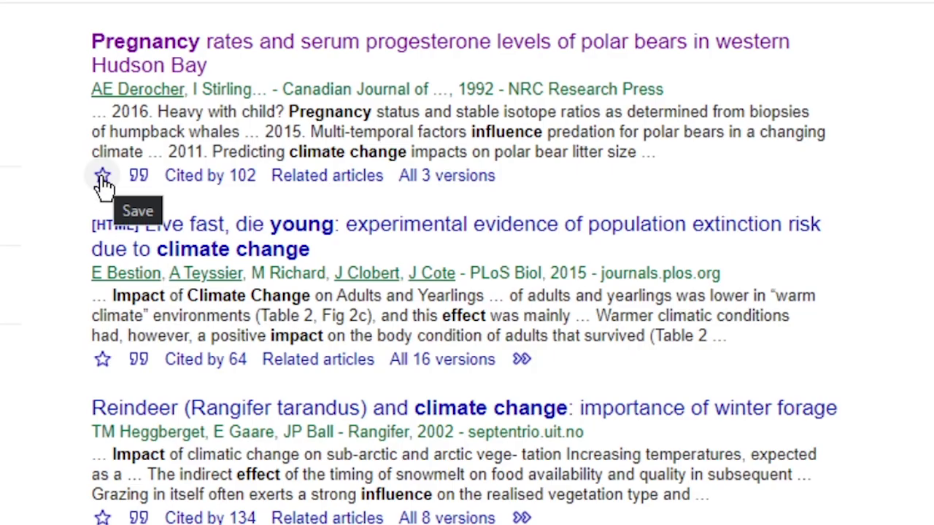
Save the first polar bear article to the personal library, check the library list, and return to the results.
click(103, 178)
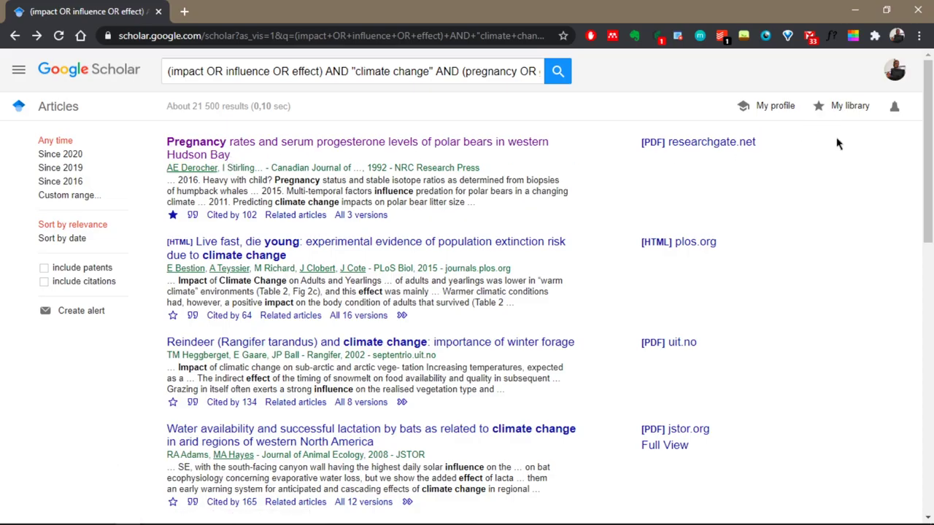
click(849, 109)
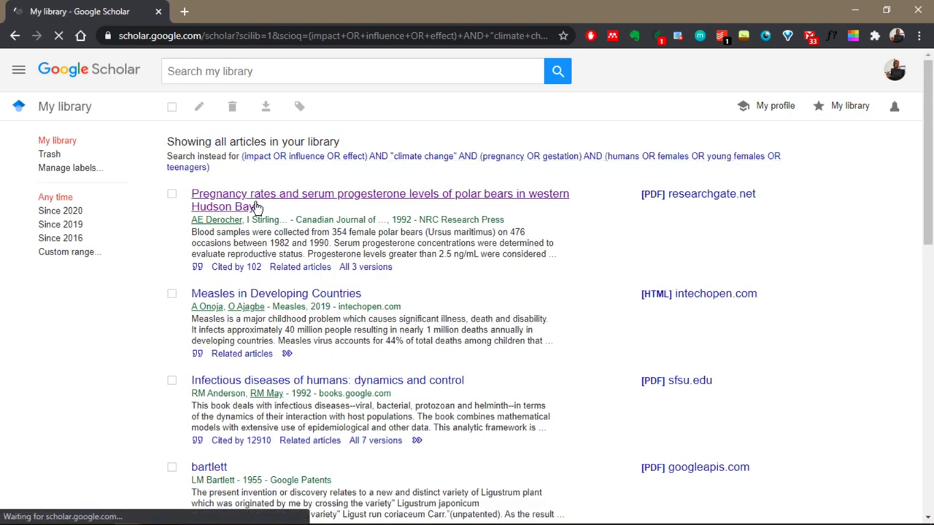
click(15, 36)
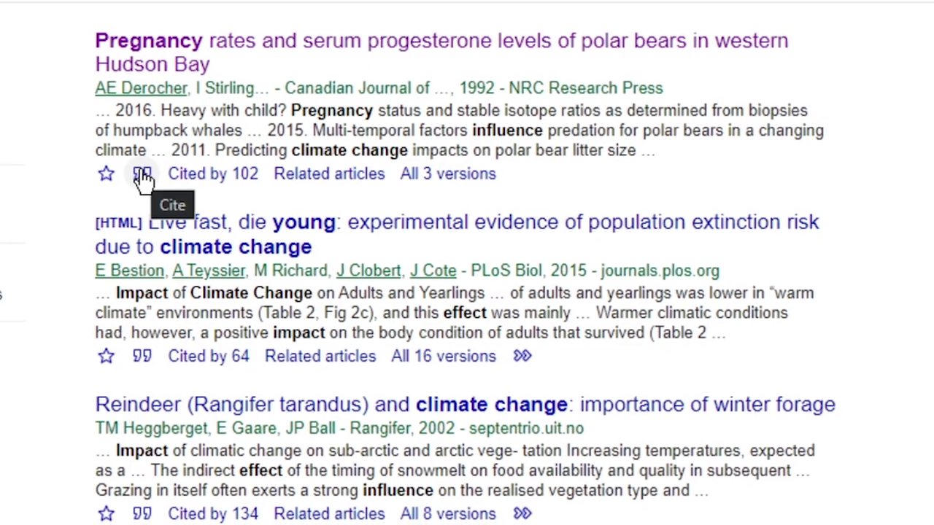
View the first polar bear article's citation formats and explore the articles citing it, then return to the search results.
click(142, 175)
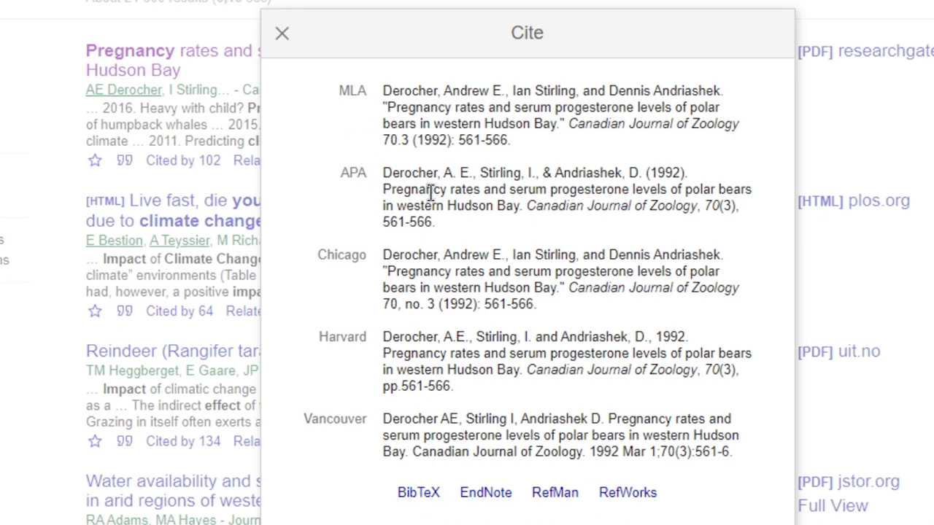
click(281, 36)
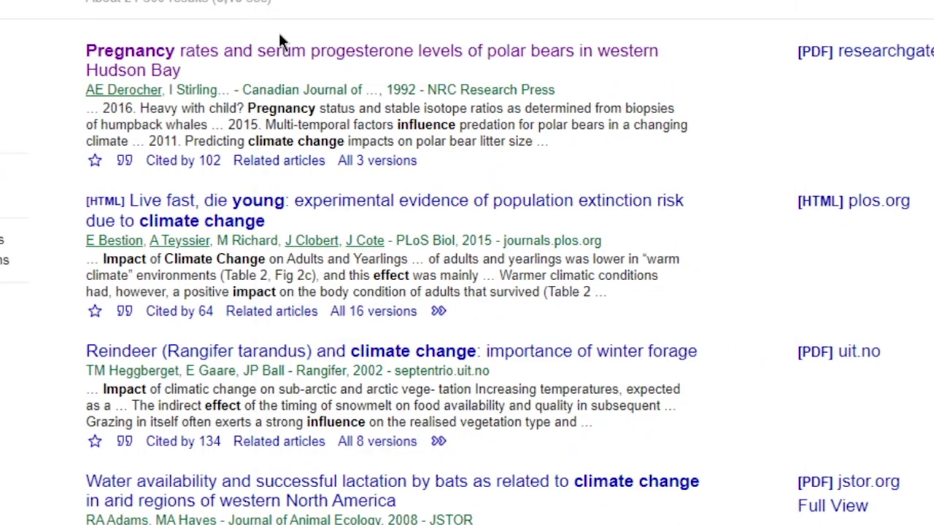
click(181, 162)
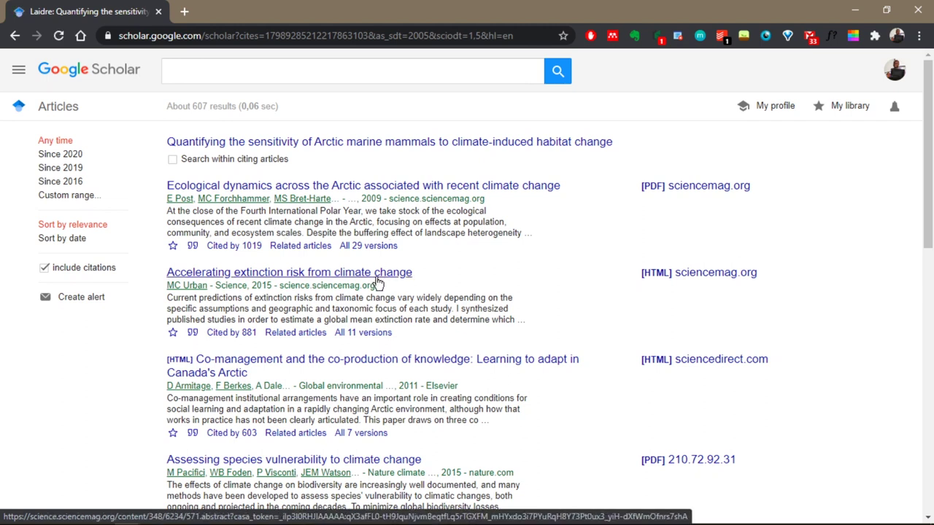
click(18, 41)
click(16, 36)
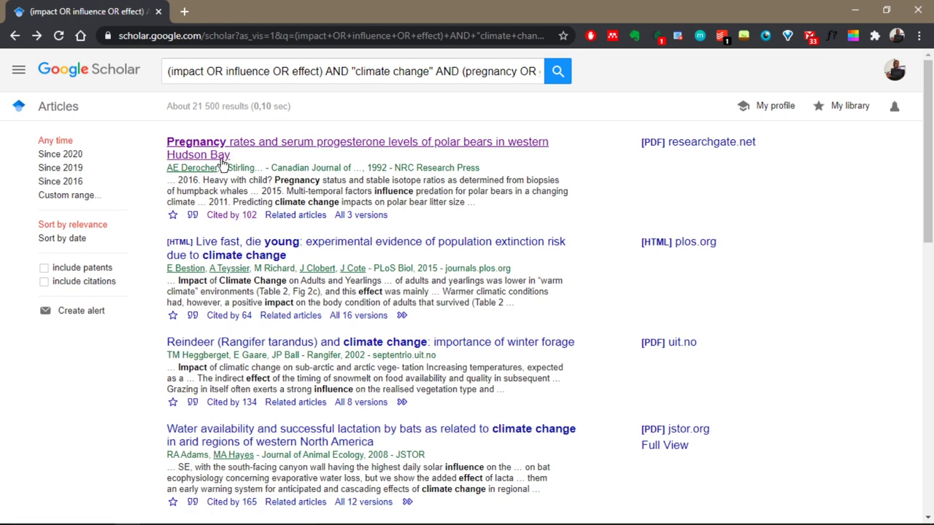
View the articles related to the first polar bear result, then return and browse the main results list.
click(294, 219)
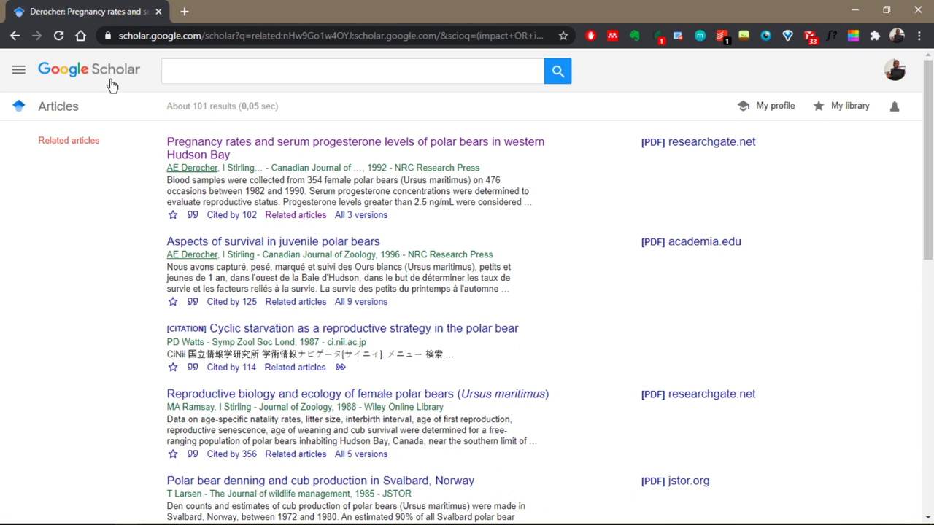
click(15, 36)
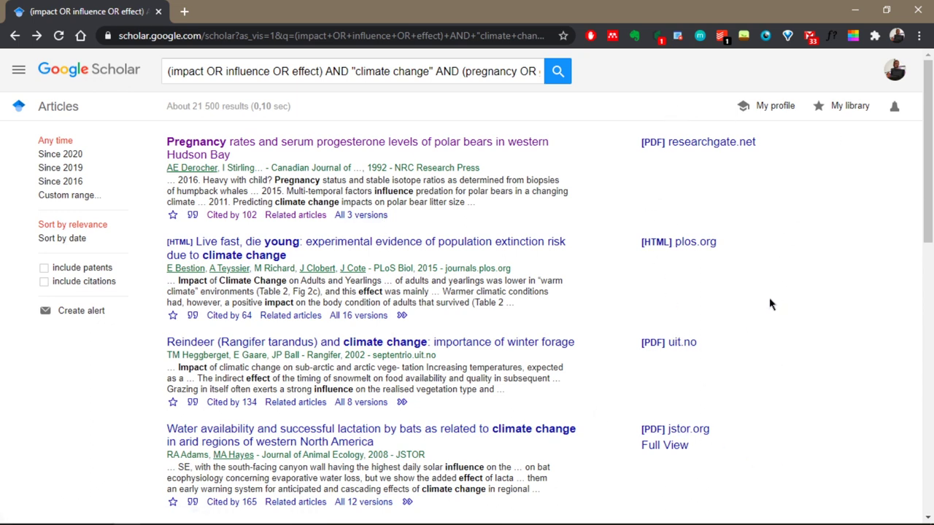
scroll(772, 301, down, 10)
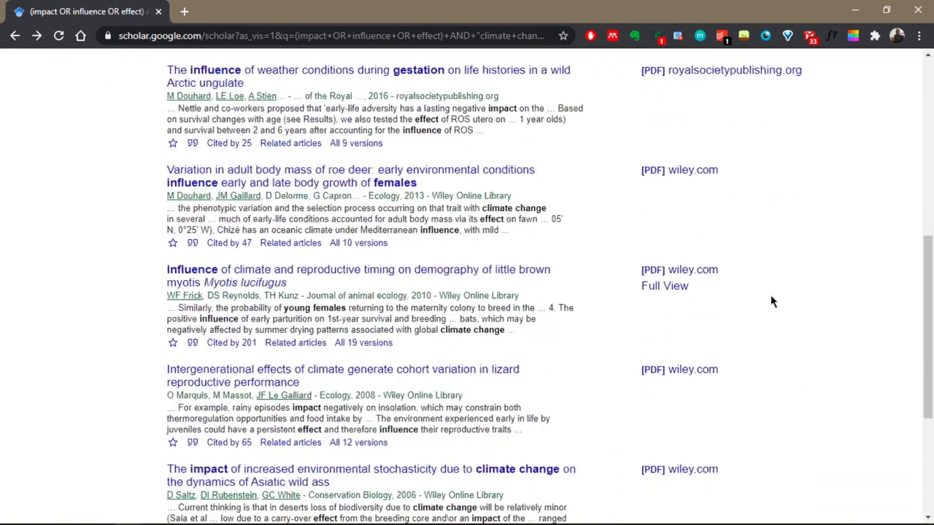
scroll(772, 301, up, 10)
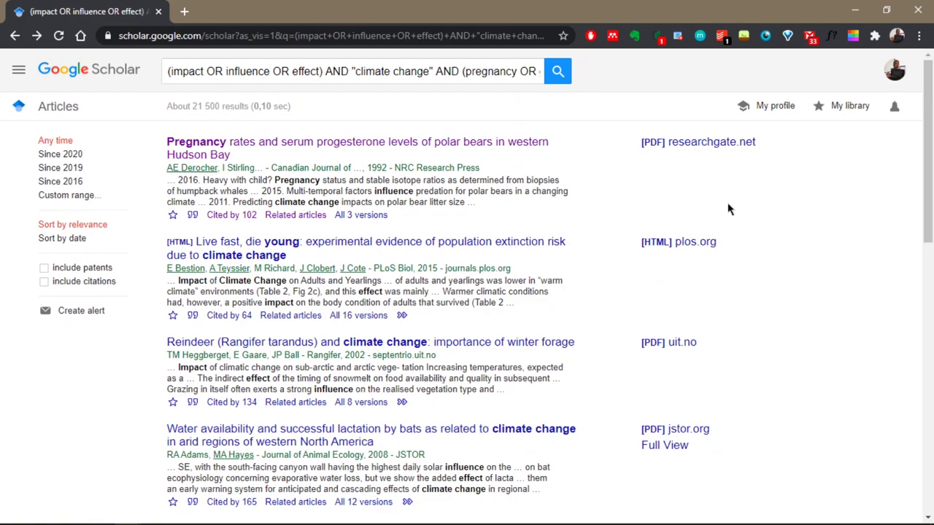
Open the alert creation form for the current climate change search and review its query, email, number-of-results setting and sample results.
scroll(754, 221, down, 3)
scroll(754, 221, down, 7)
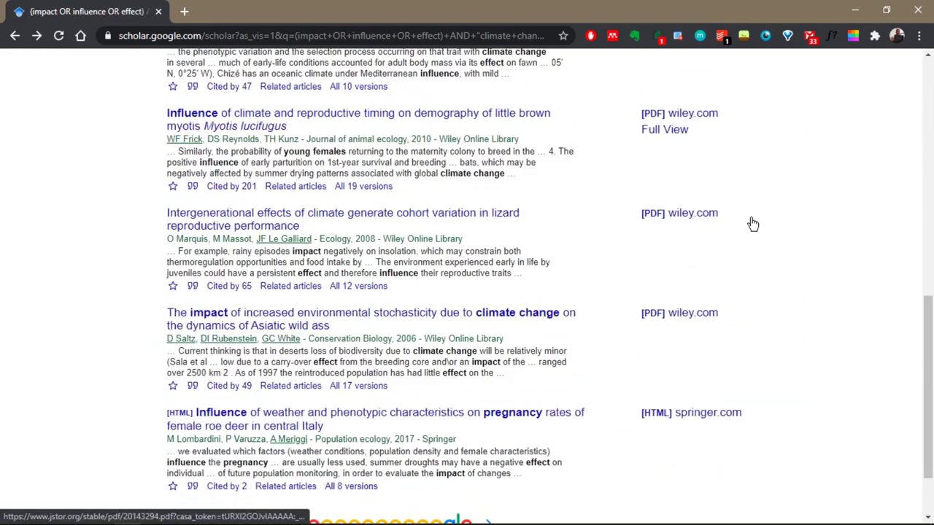
scroll(753, 224, down, 2)
scroll(752, 224, up, 10)
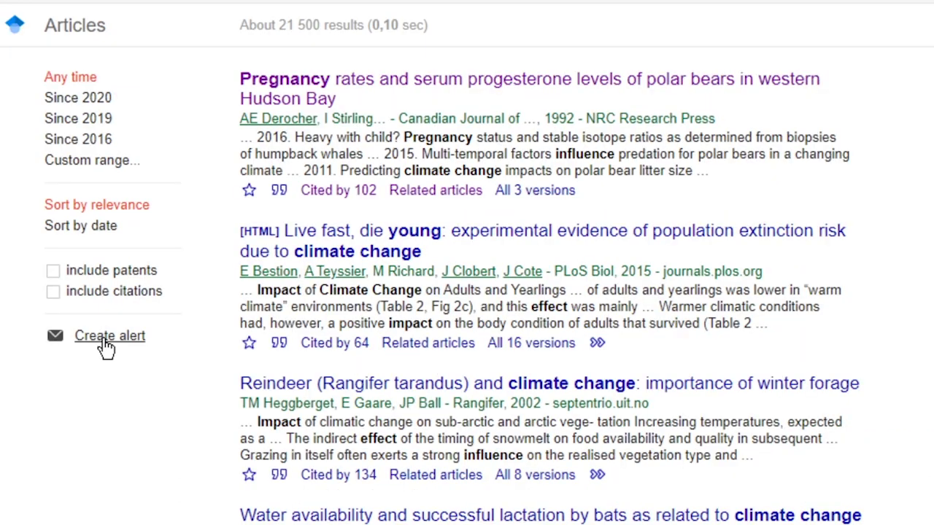
click(108, 337)
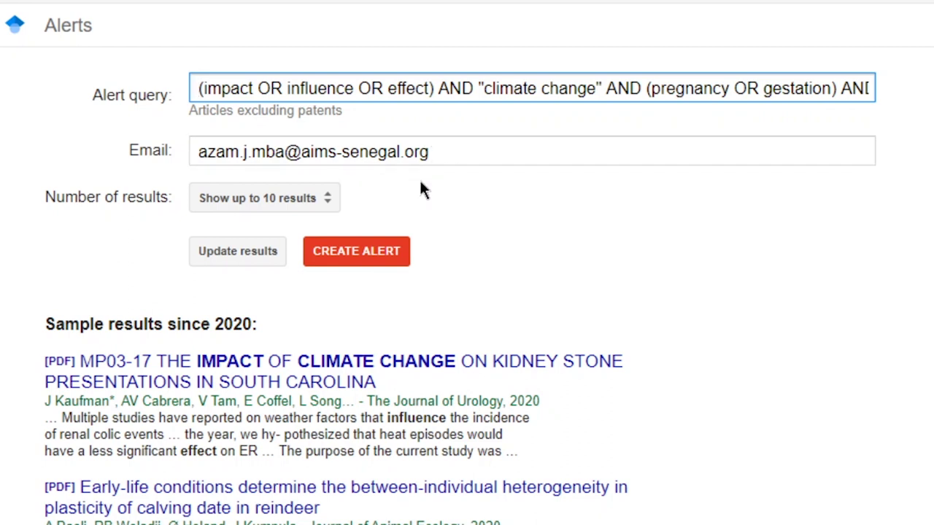
double_click(521, 90)
click(543, 215)
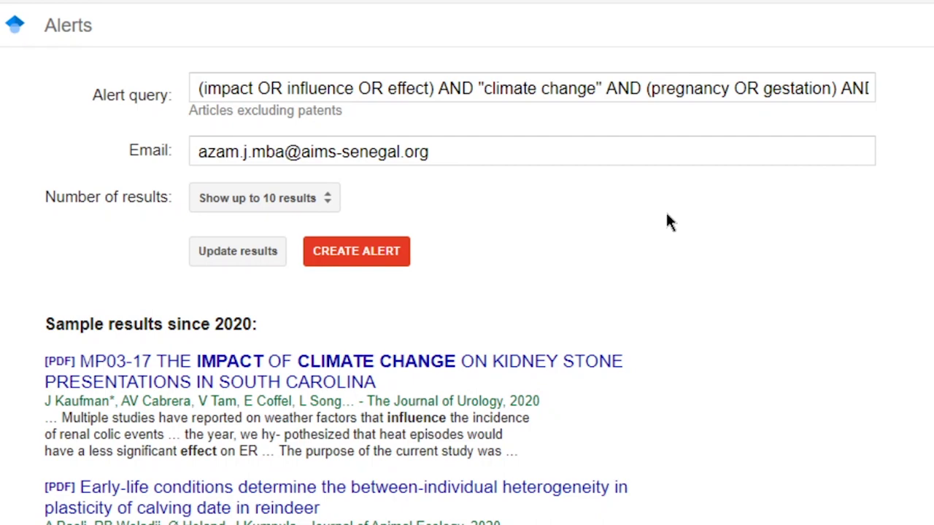
scroll(666, 221, down, 3)
scroll(667, 220, up, 3)
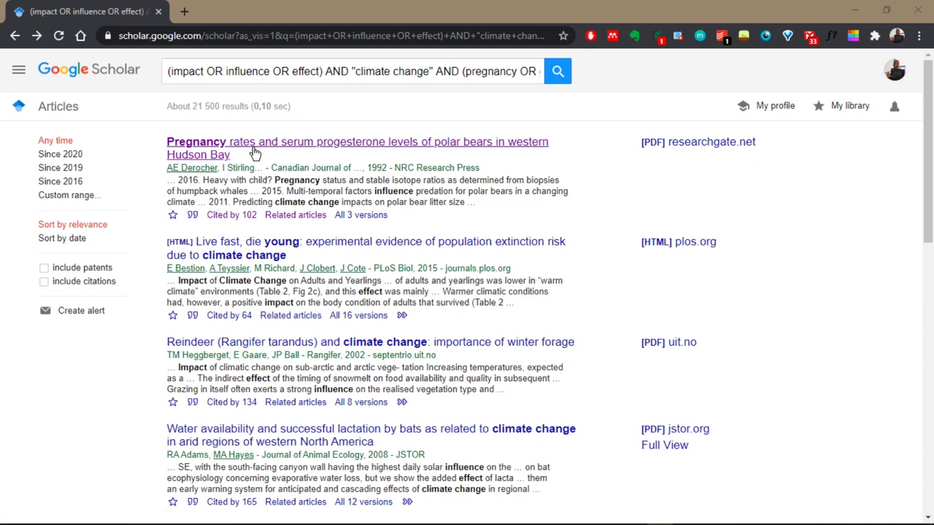
Open the profile of the first polar bear article's lead author, view the follow options, and close them without subscribing.
click(197, 173)
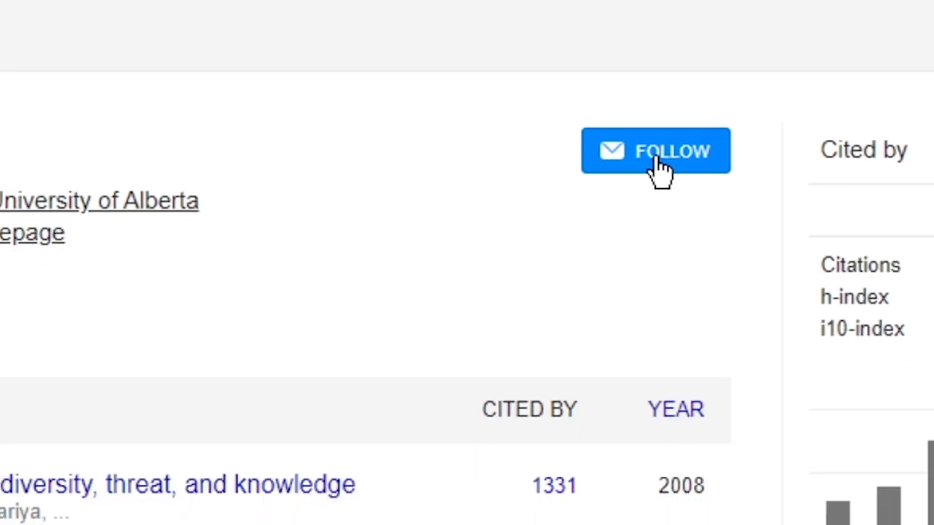
click(596, 128)
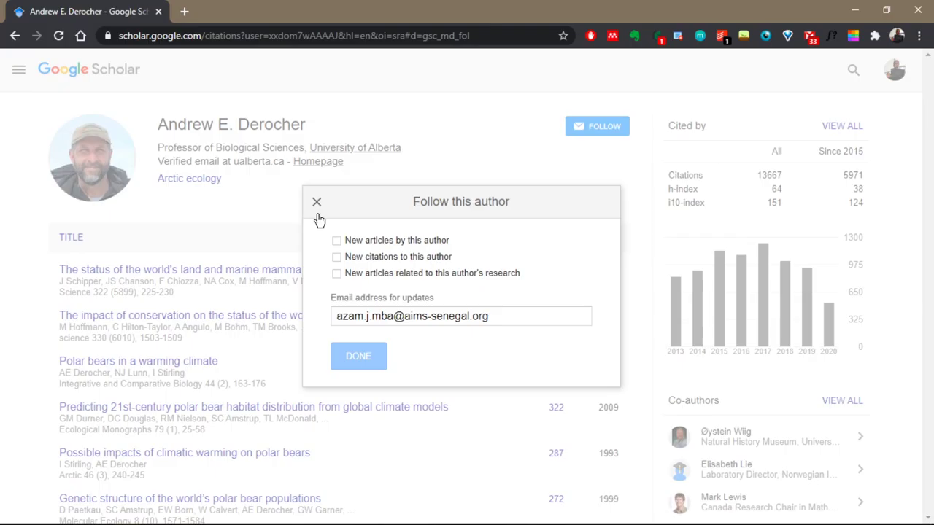
click(177, 145)
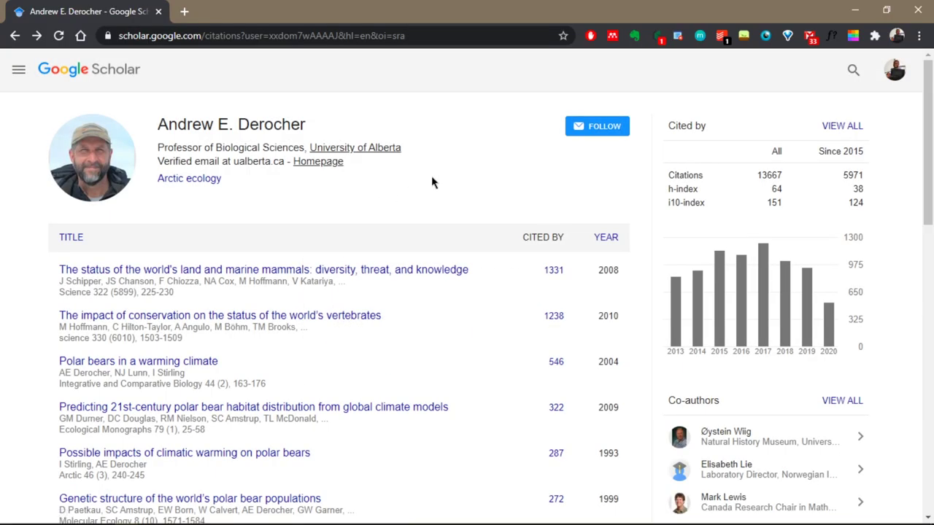
Look through the author's publications, citation metrics and co-authors, then check the follow options again and dismiss them.
scroll(533, 194, down, 1)
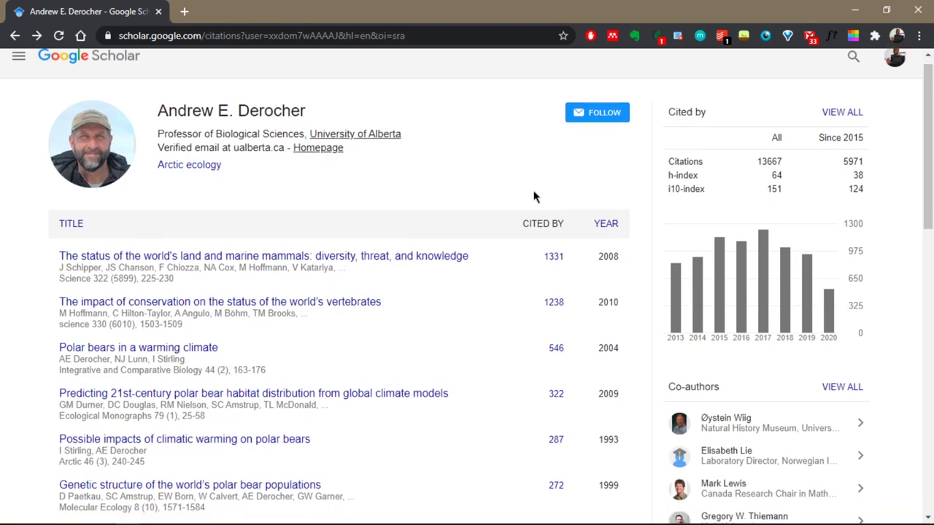
scroll(756, 406, down, 3)
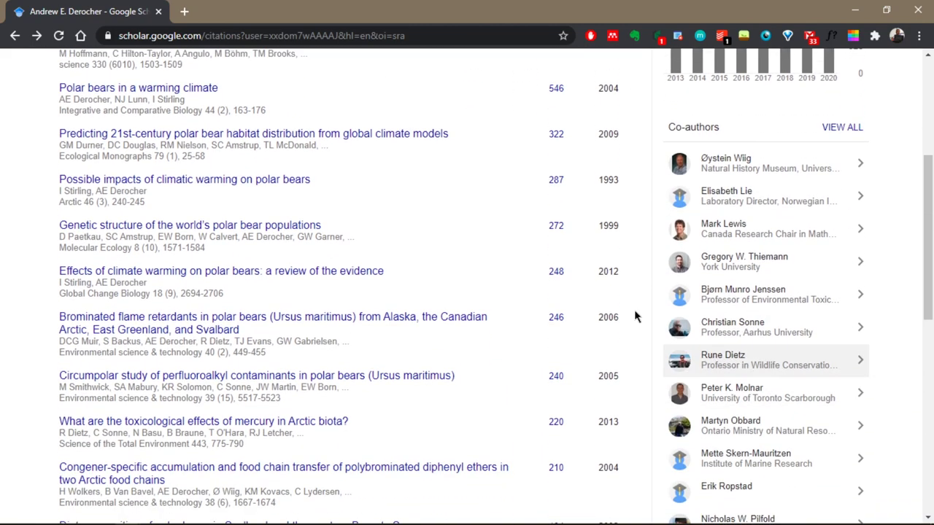
scroll(635, 316, up, 4)
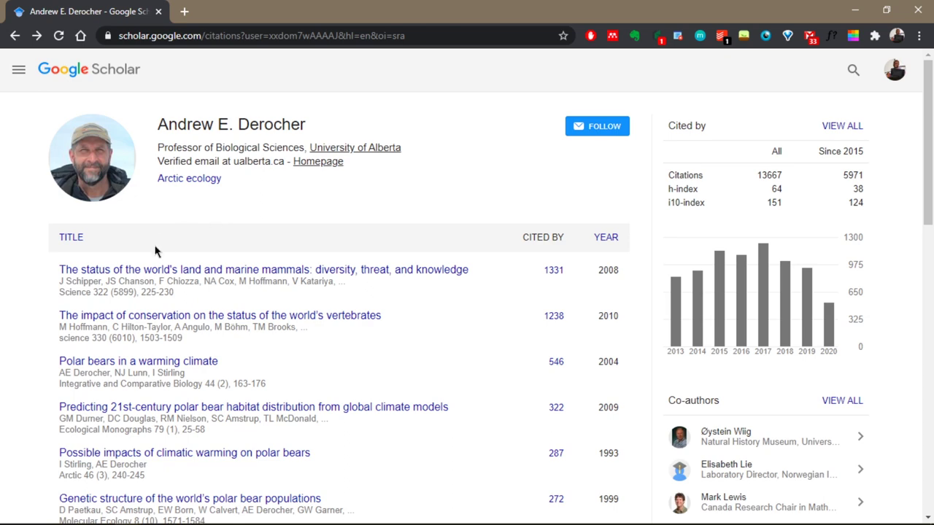
scroll(302, 340, down, 2)
scroll(570, 269, up, 2)
click(599, 126)
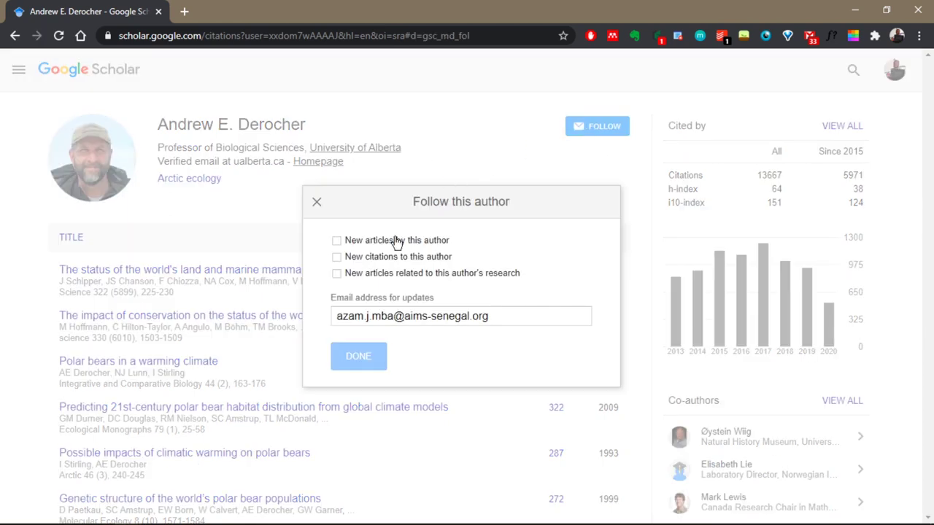
click(315, 202)
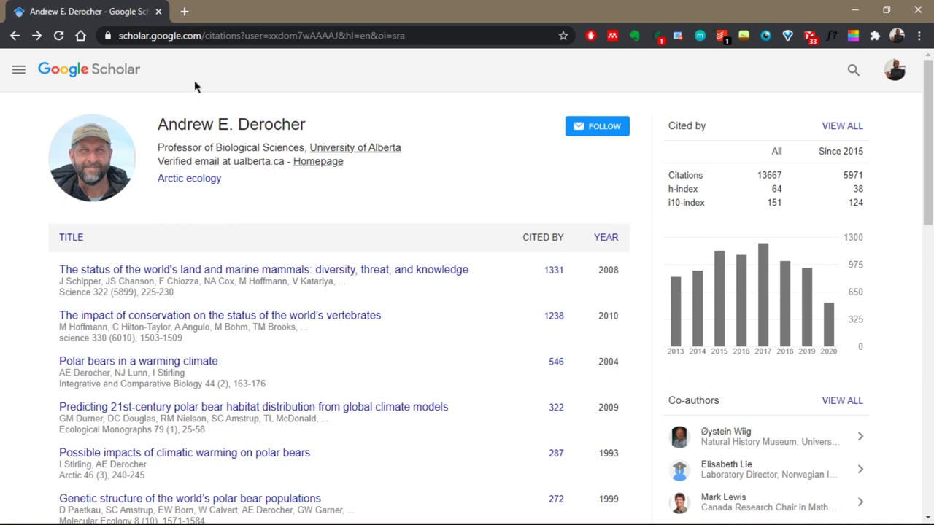
Check which account is signed in, then go to the account's Google Scholar alerts list.
click(896, 71)
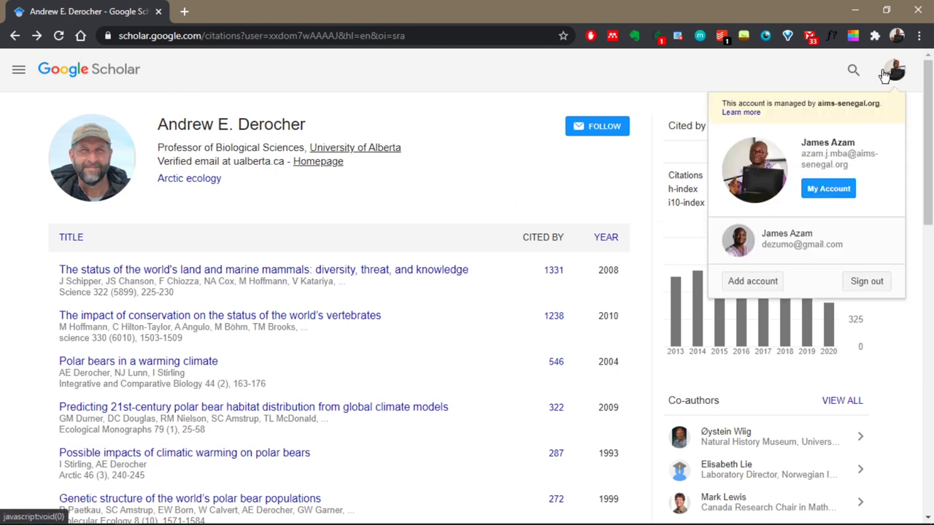
click(328, 55)
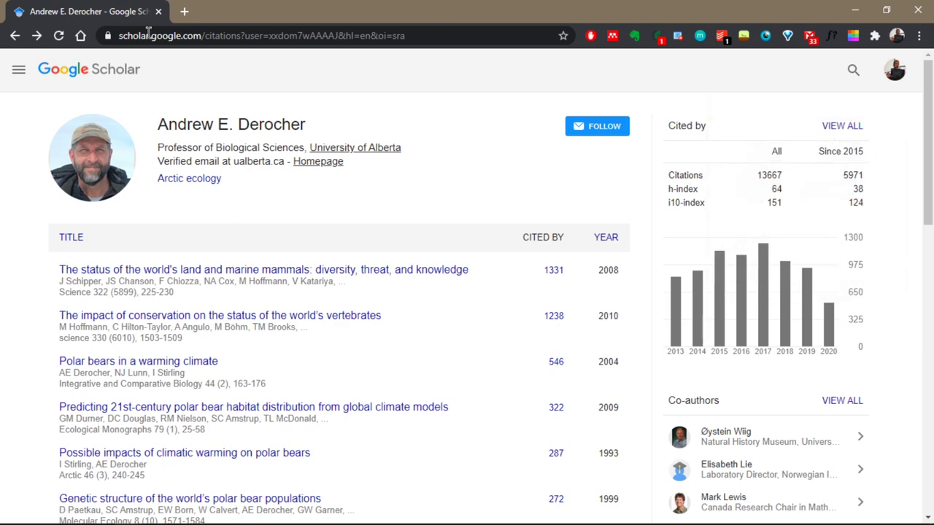
click(18, 70)
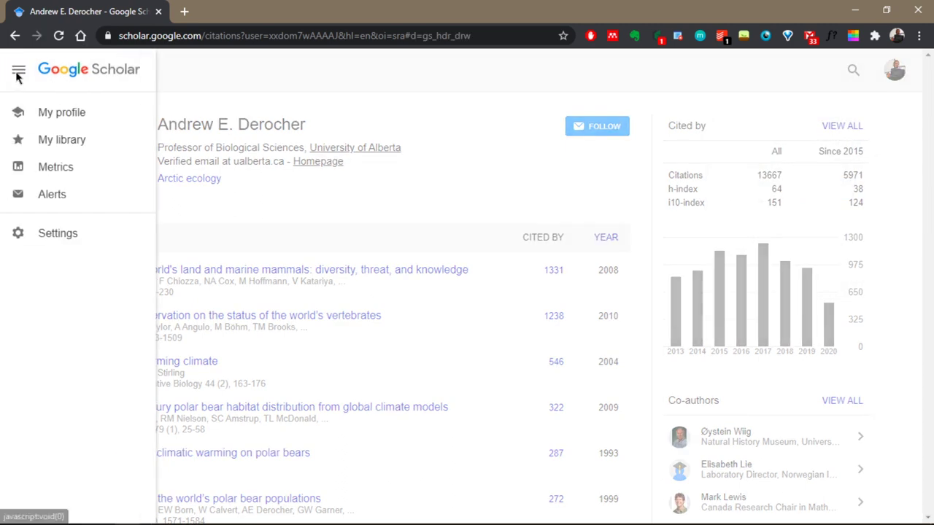
click(56, 194)
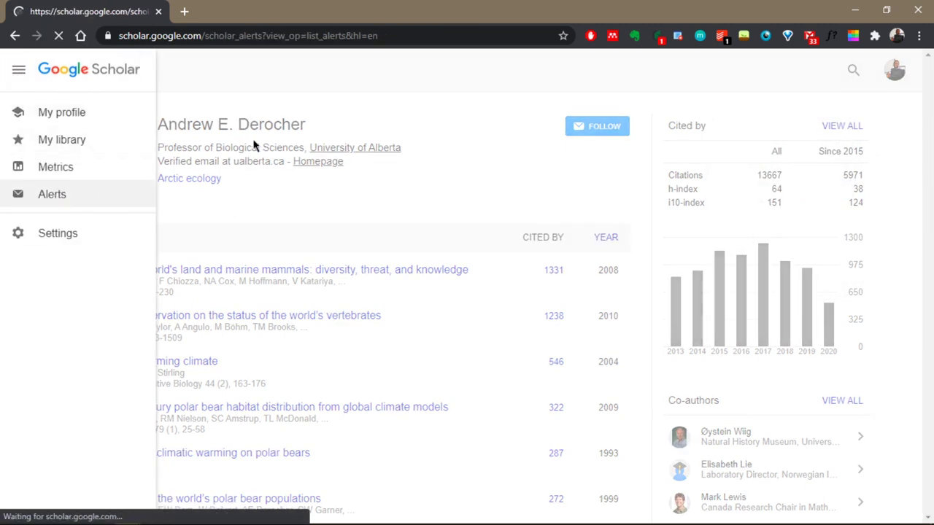